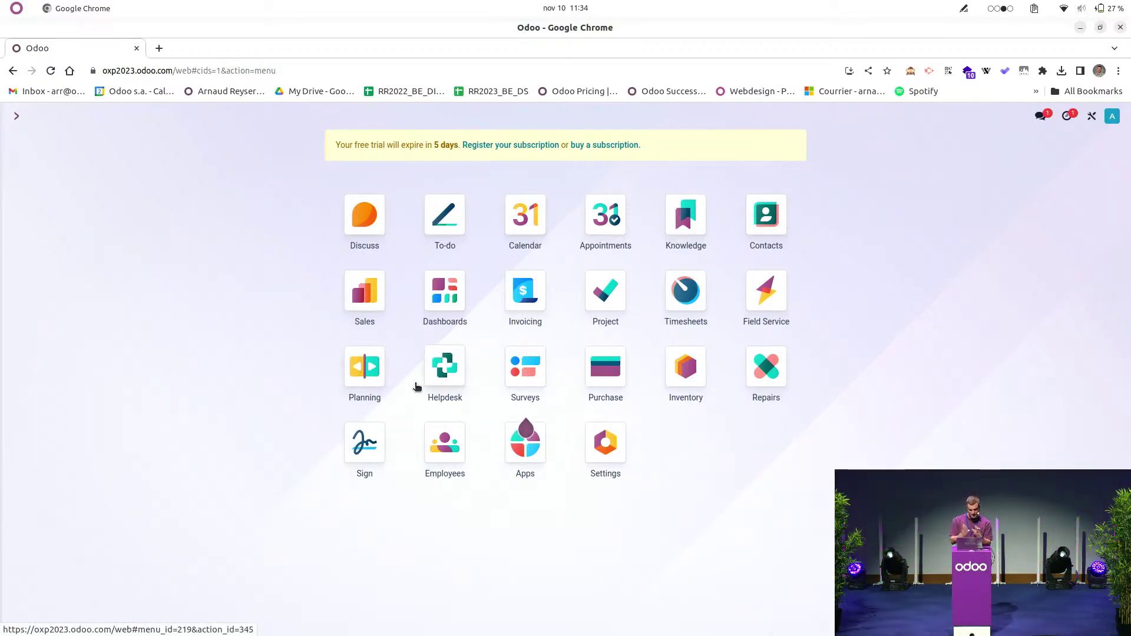
Step: Open the ticket "B2C customer - incident computer" from the Customer after-sales support team in Helpdesk
left_click(454, 365)
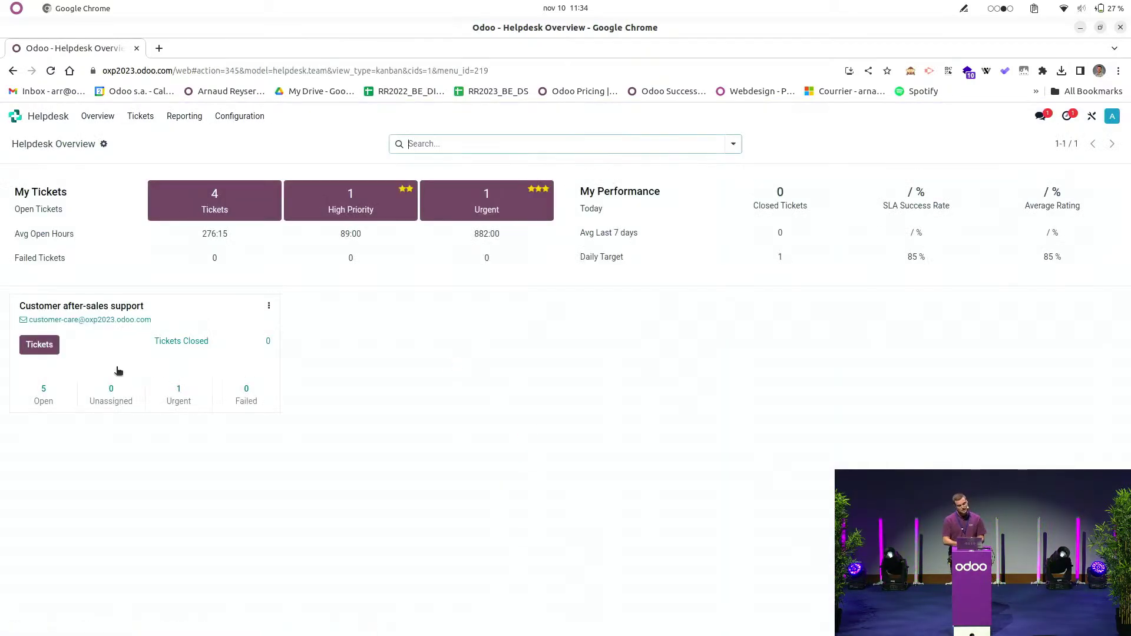
left_click(39, 345)
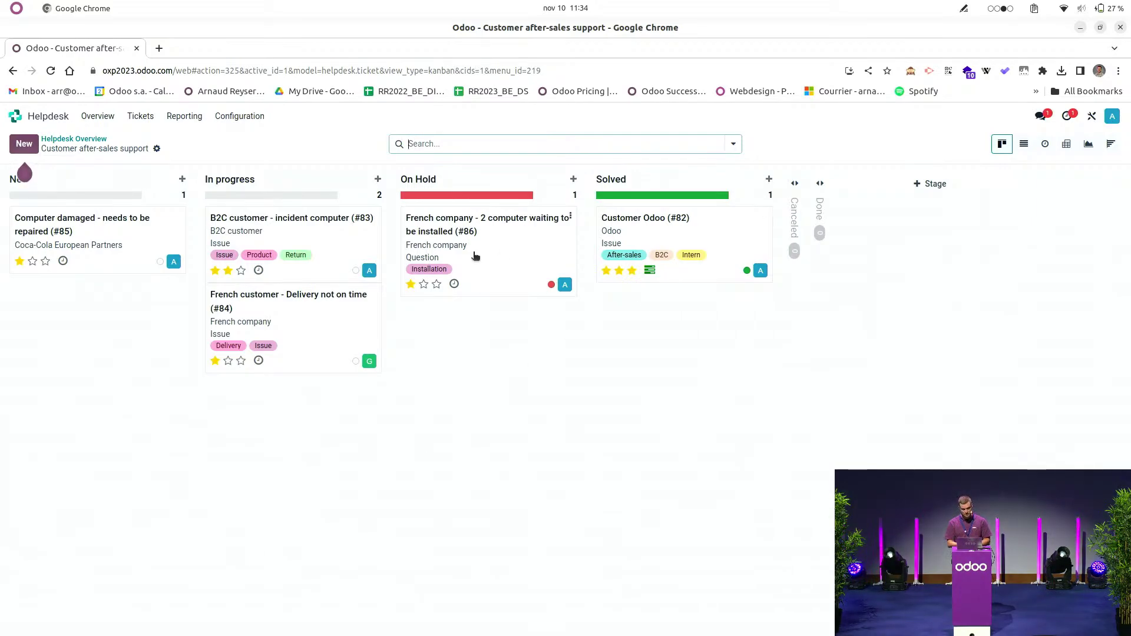
left_click(330, 239)
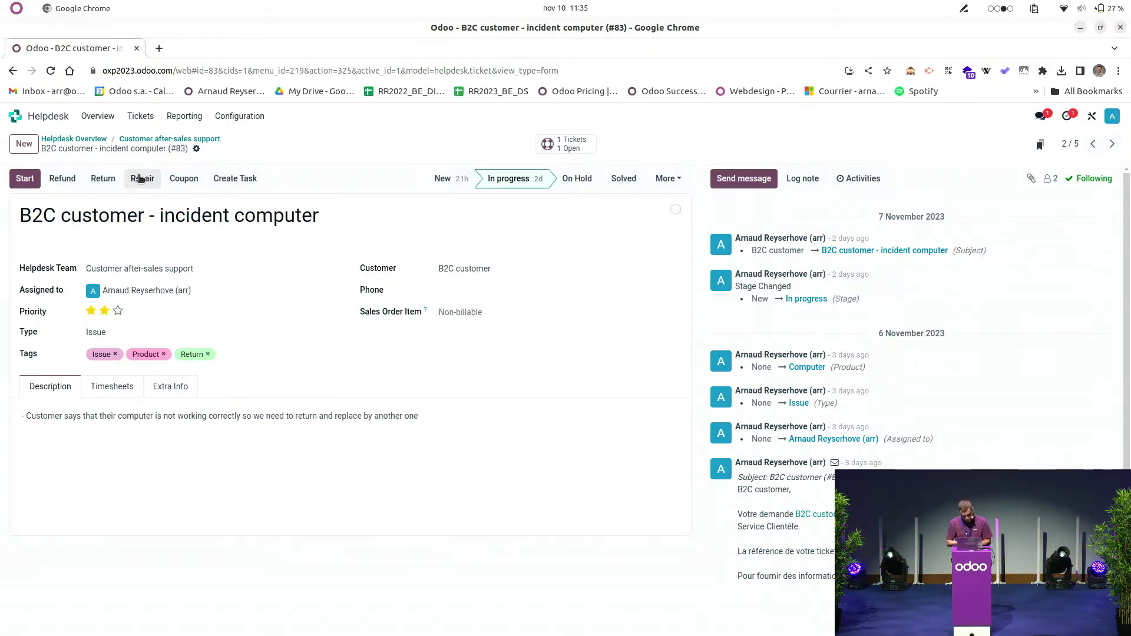
left_click(183, 178)
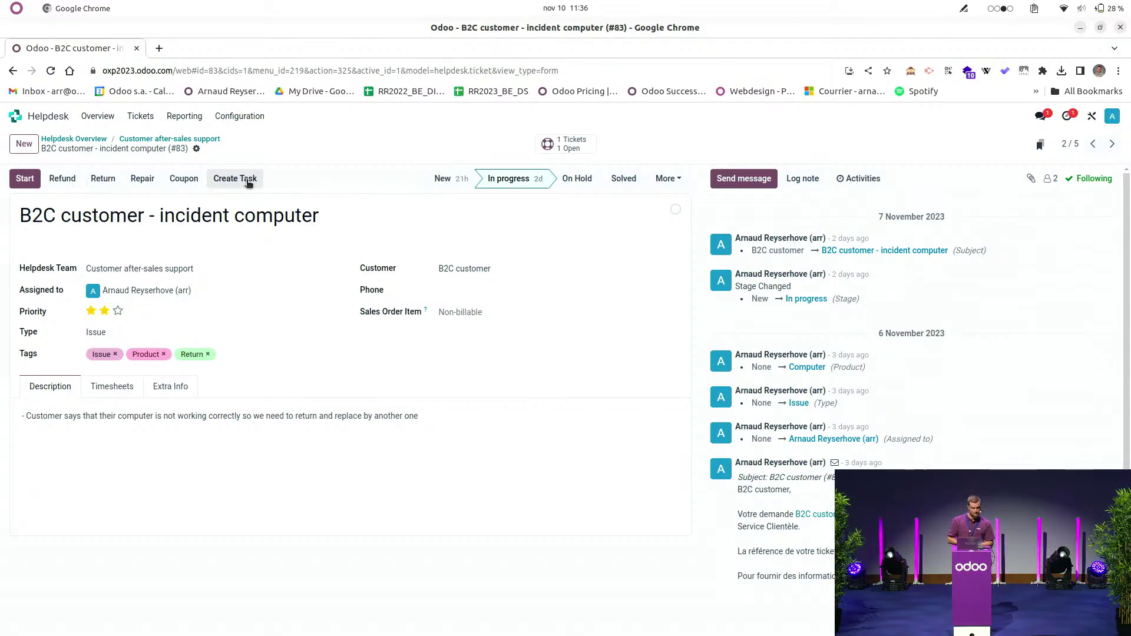
Step: Refund the ticket's invoice by reversing it into a credit note, confirm the credit note and return to the ticket
left_click(64, 181)
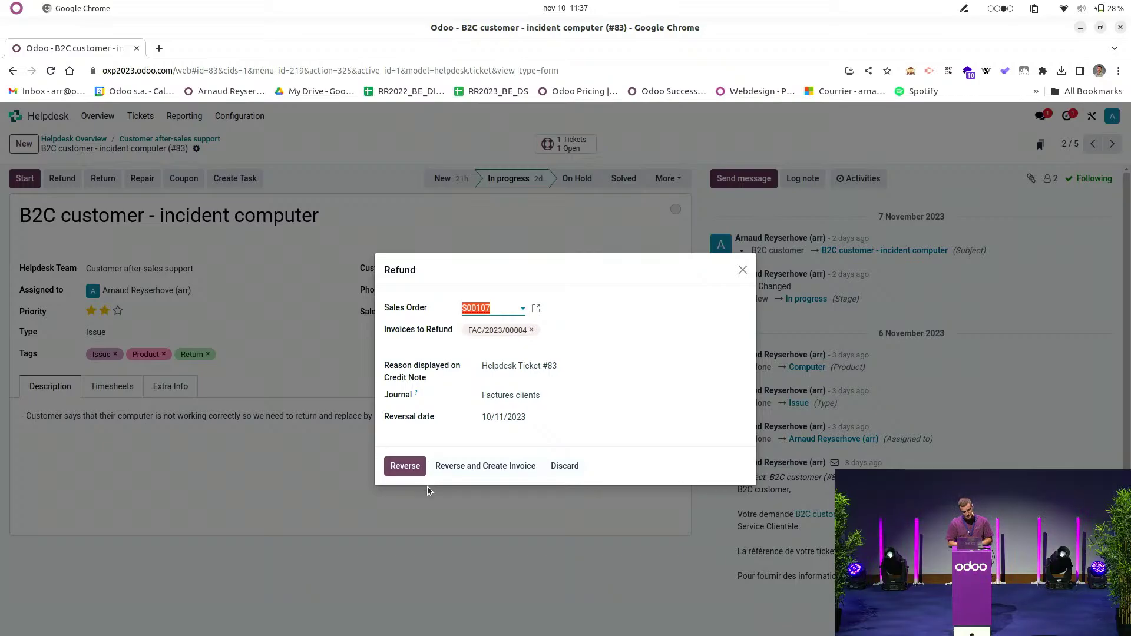
left_click(395, 467)
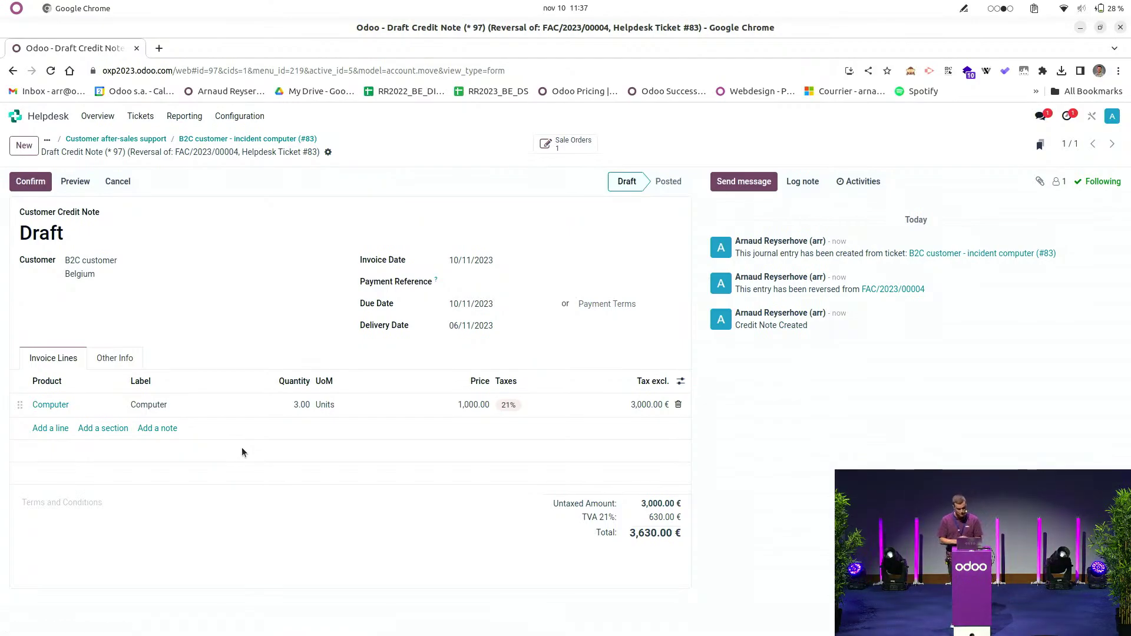
left_click_drag(104, 213, 22, 214)
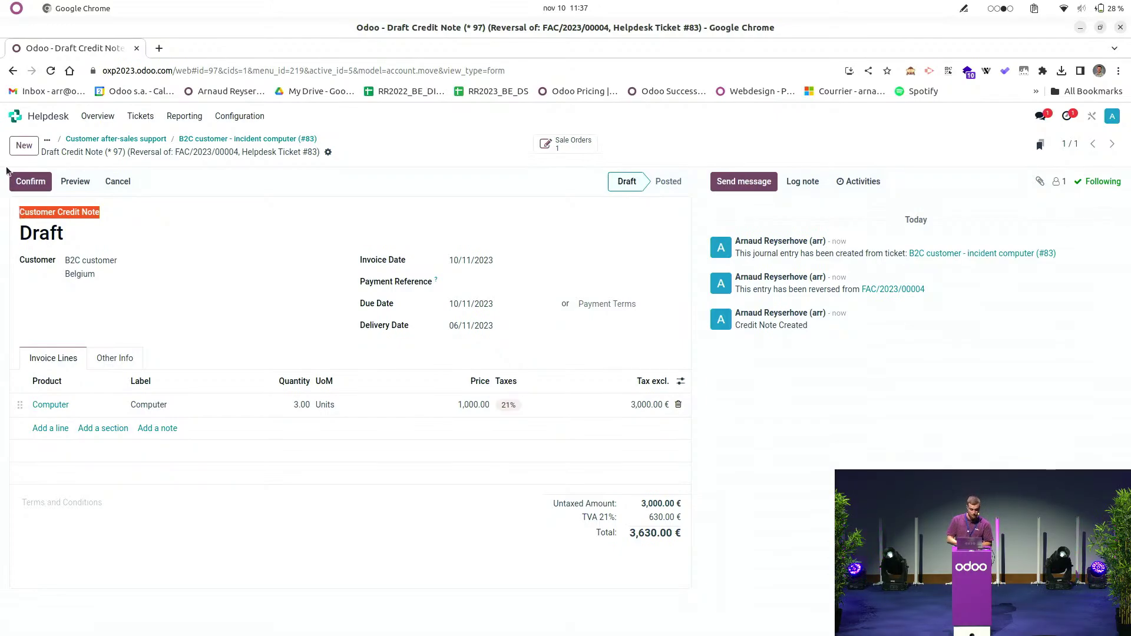
left_click(28, 182)
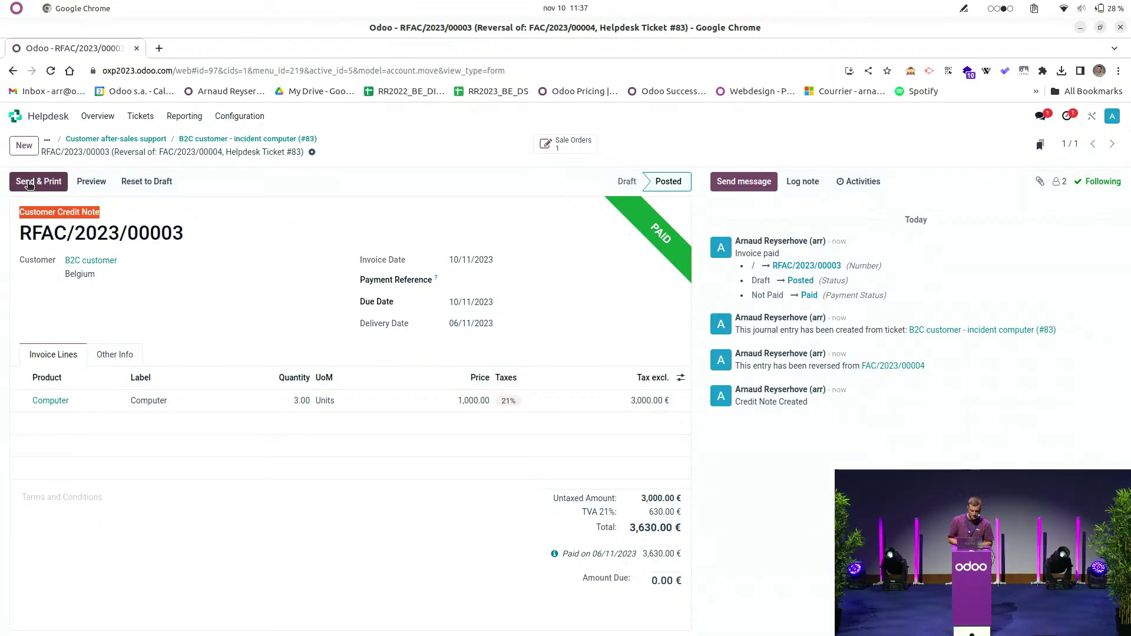
left_click(236, 139)
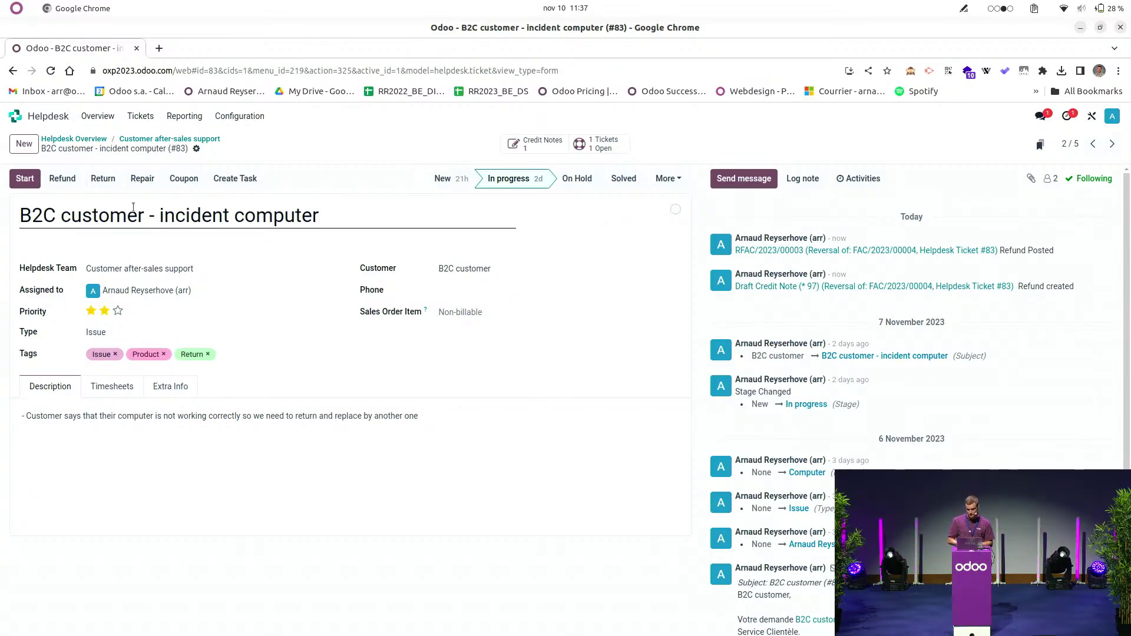
Step: Create a return for the three delivered computers, validate the full incoming transfer and go back to the ticket
left_click(105, 183)
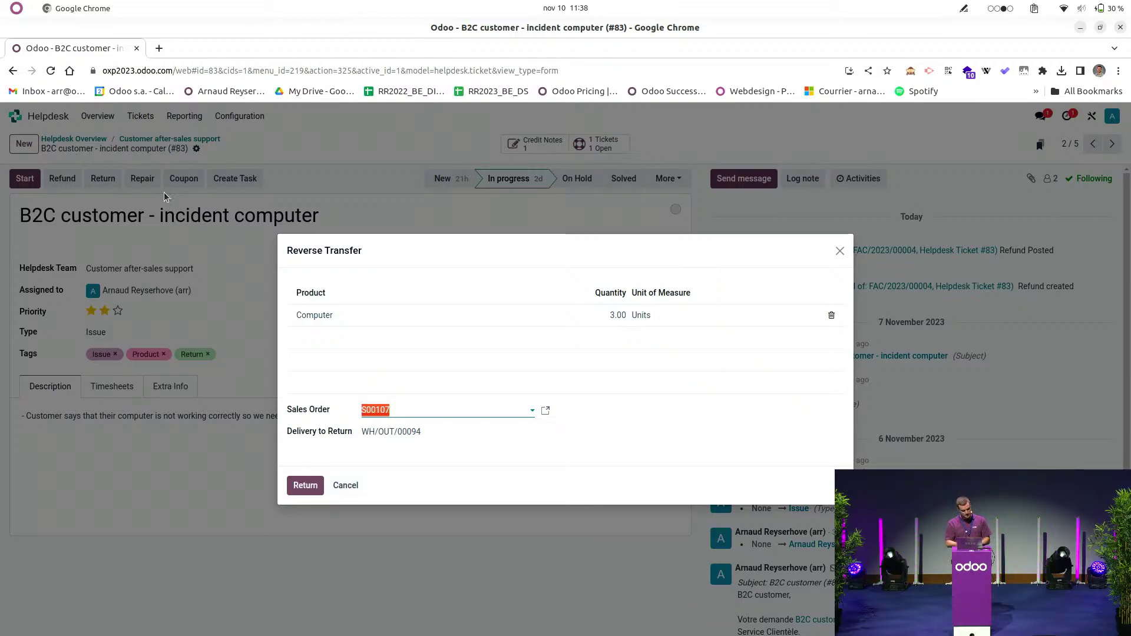
left_click(312, 492)
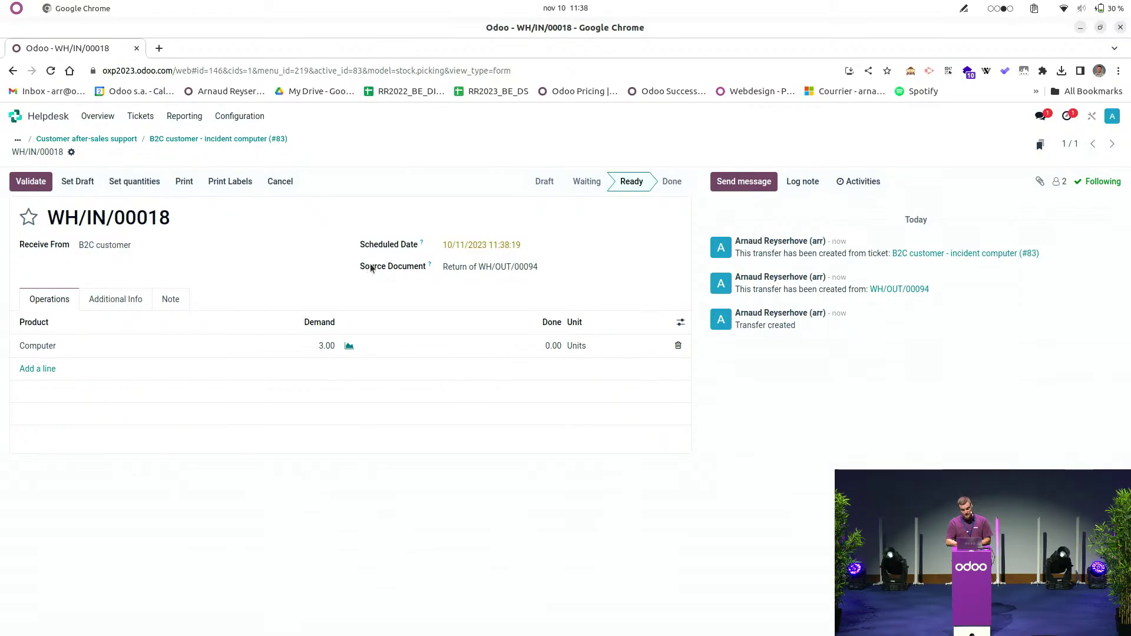
left_click_drag(370, 266, 417, 265)
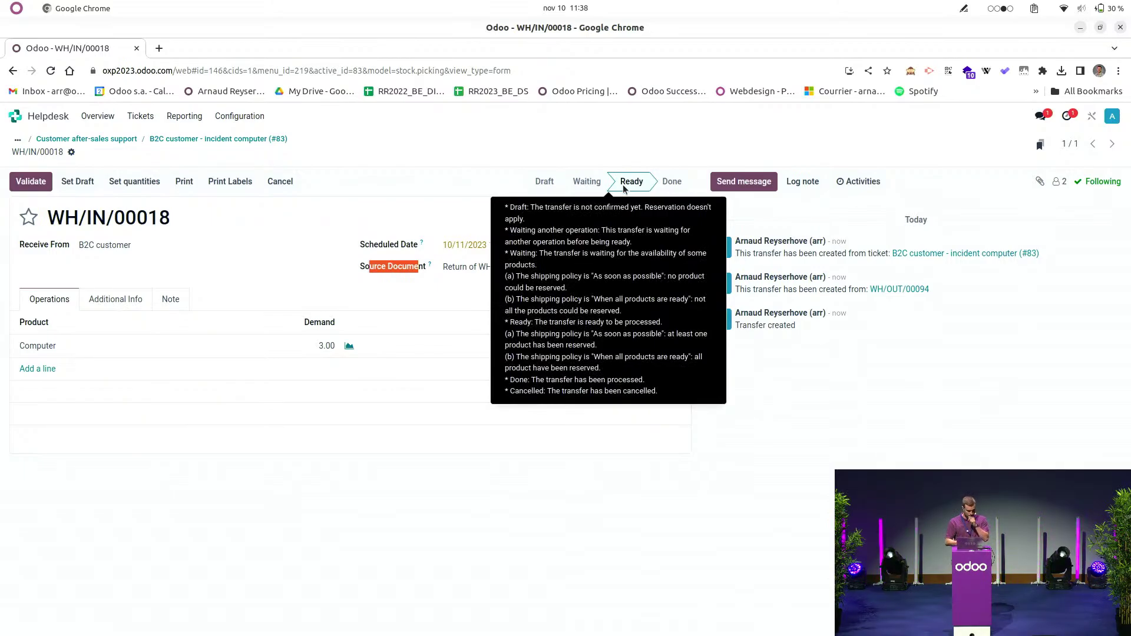
left_click(17, 185)
left_click(309, 423)
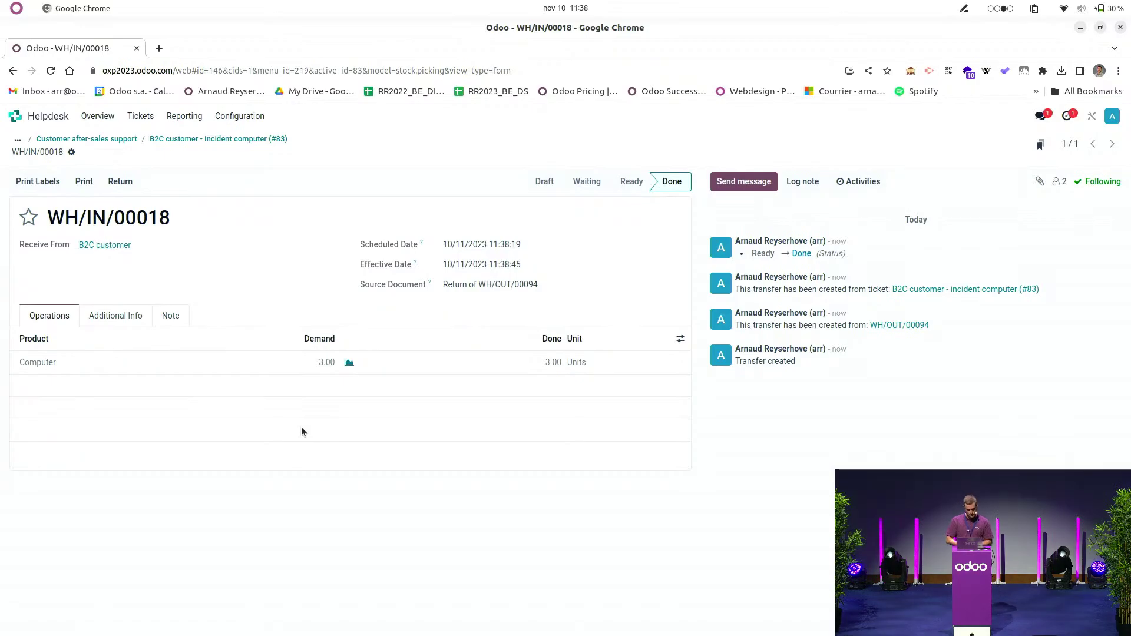
left_click(223, 139)
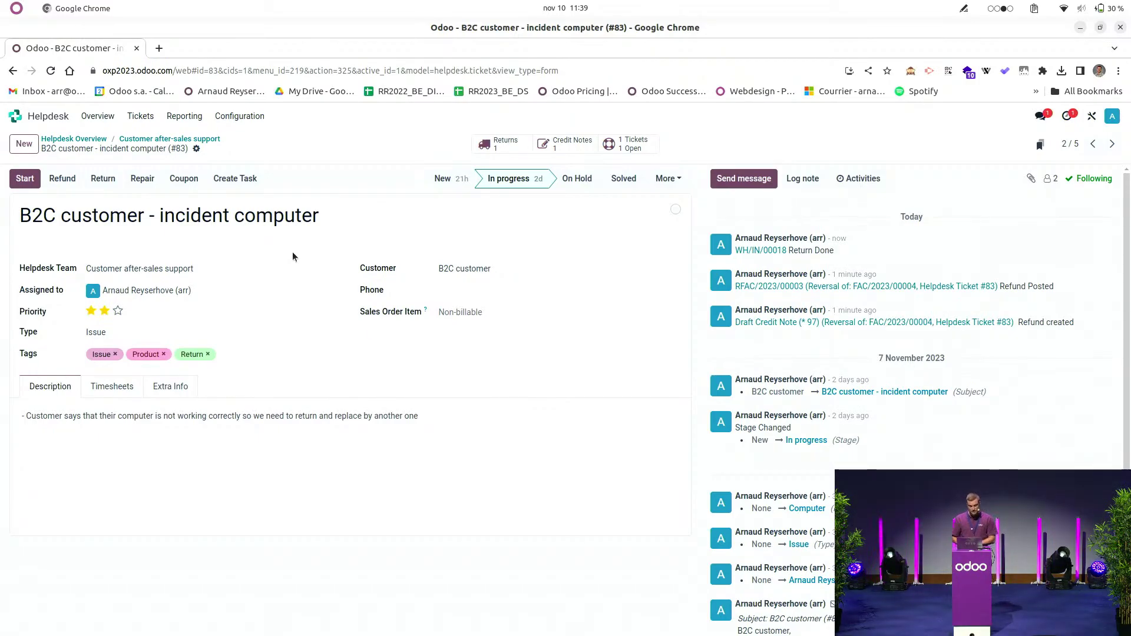
Step: Create a repair order from the ticket with an Add line for the part "Computer spare part" and save it
left_click(146, 178)
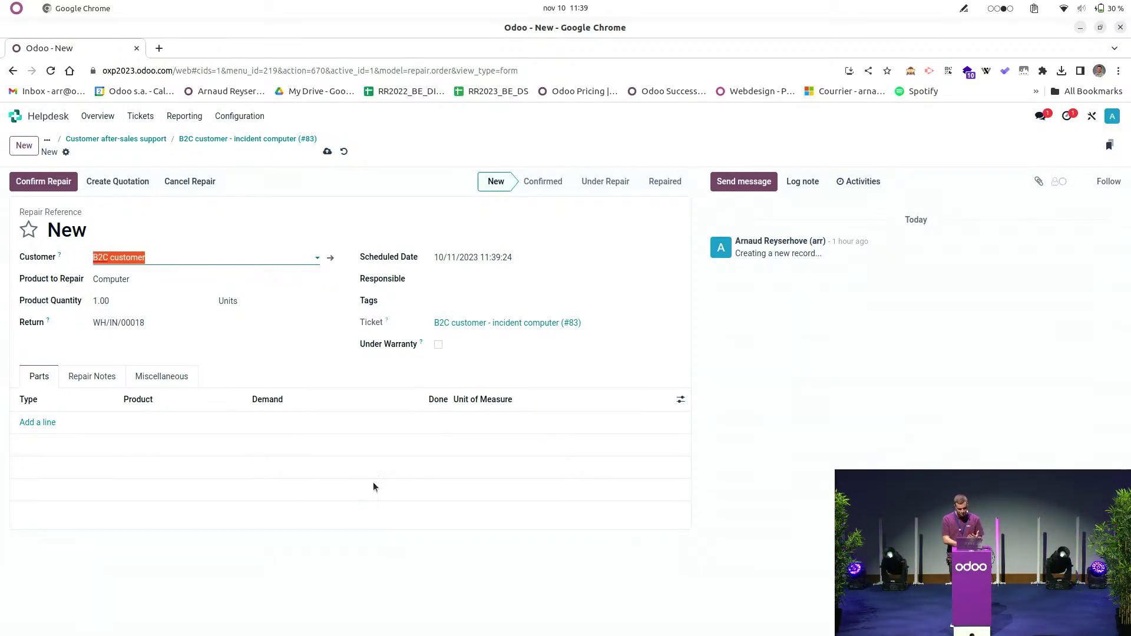
left_click(34, 424)
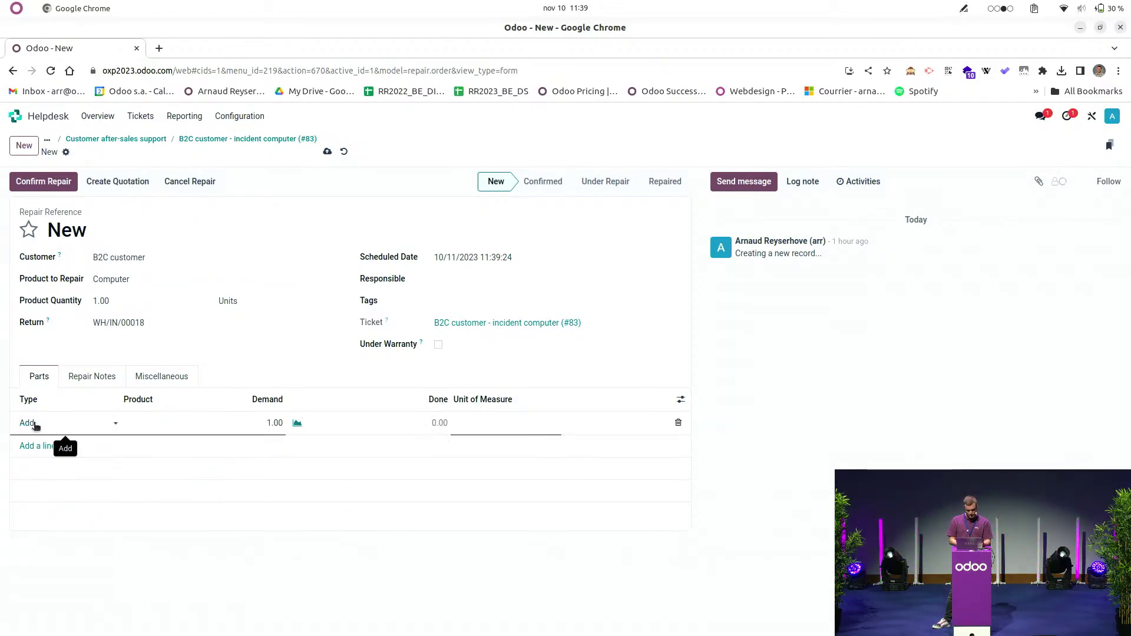
left_click(34, 422)
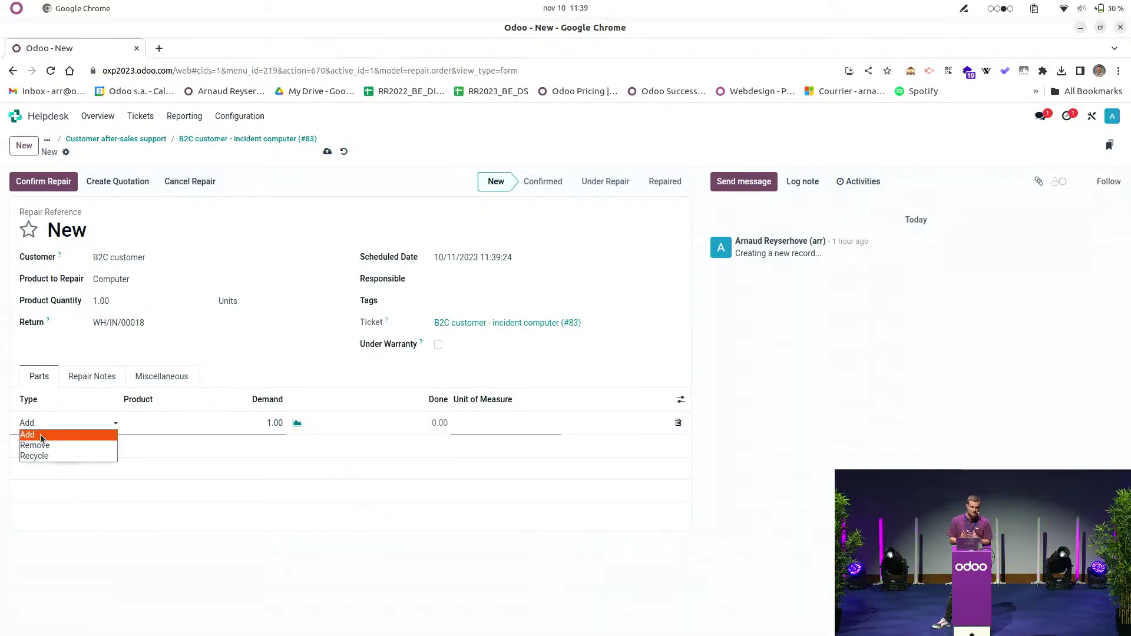
left_click(40, 434)
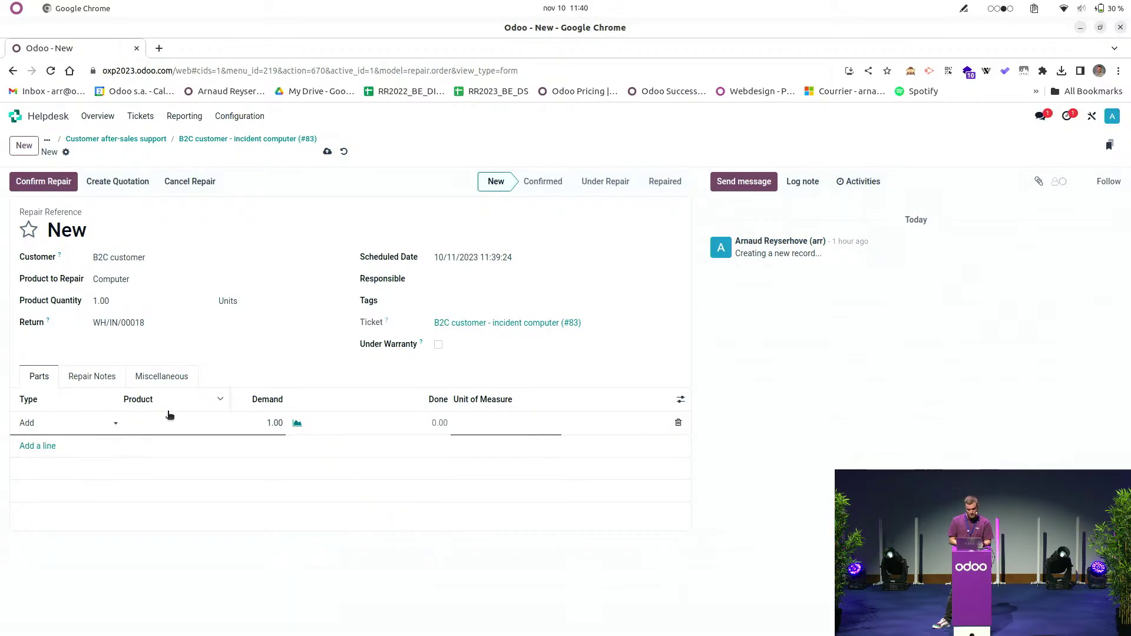
left_click(159, 424)
type("com")
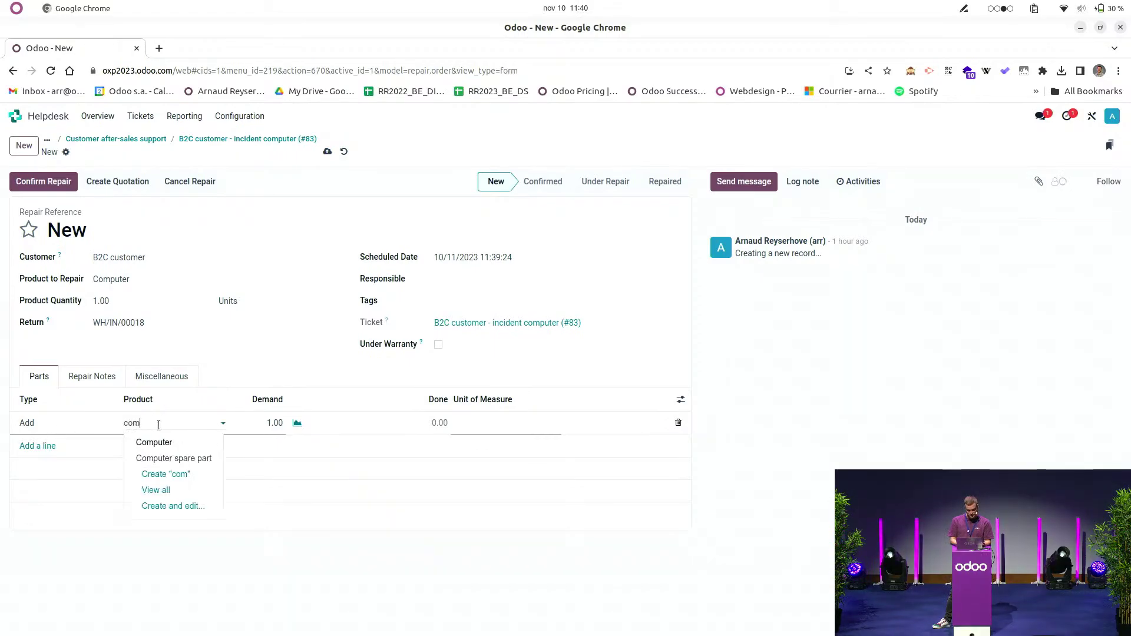
left_click(180, 459)
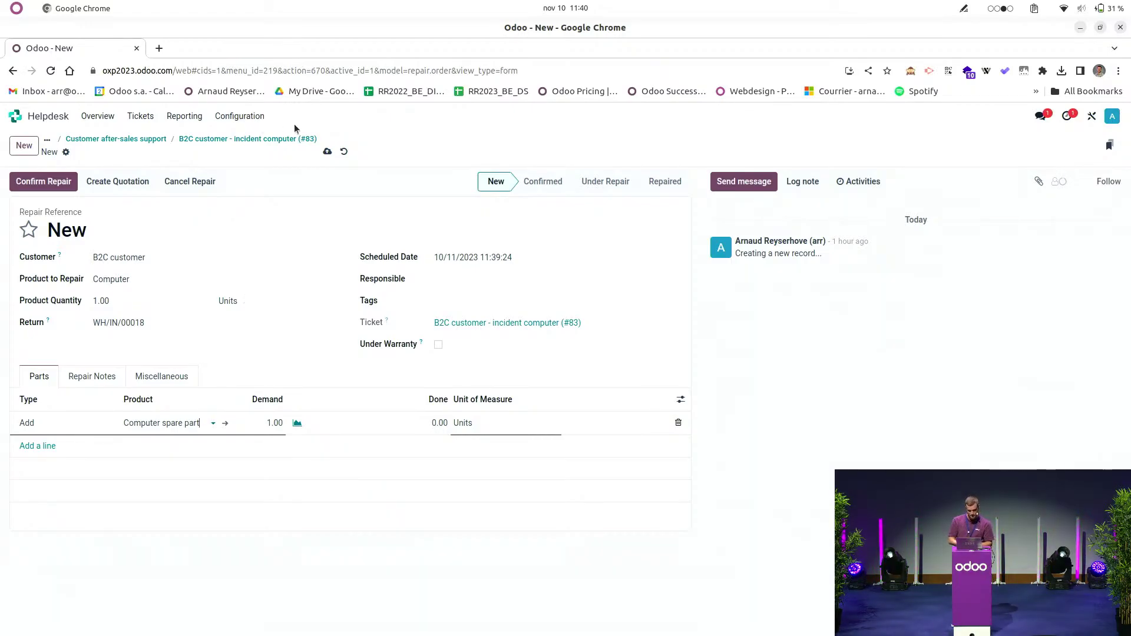
left_click(327, 152)
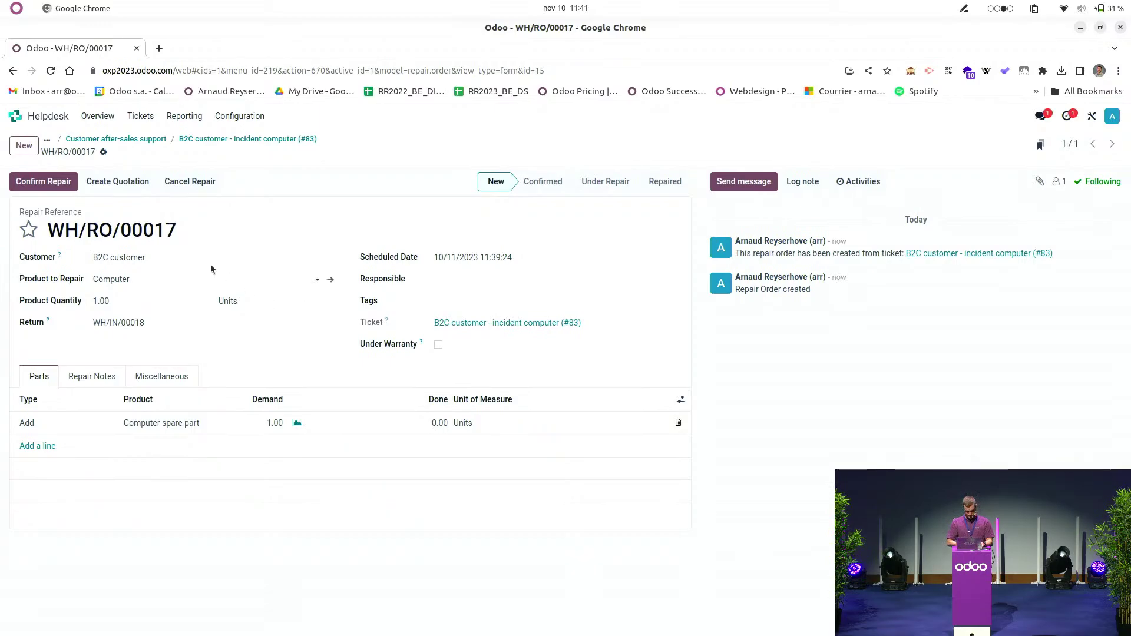
Step: Create a quotation from the repair order, confirm it as a sales order and return to the repair order
left_click(107, 187)
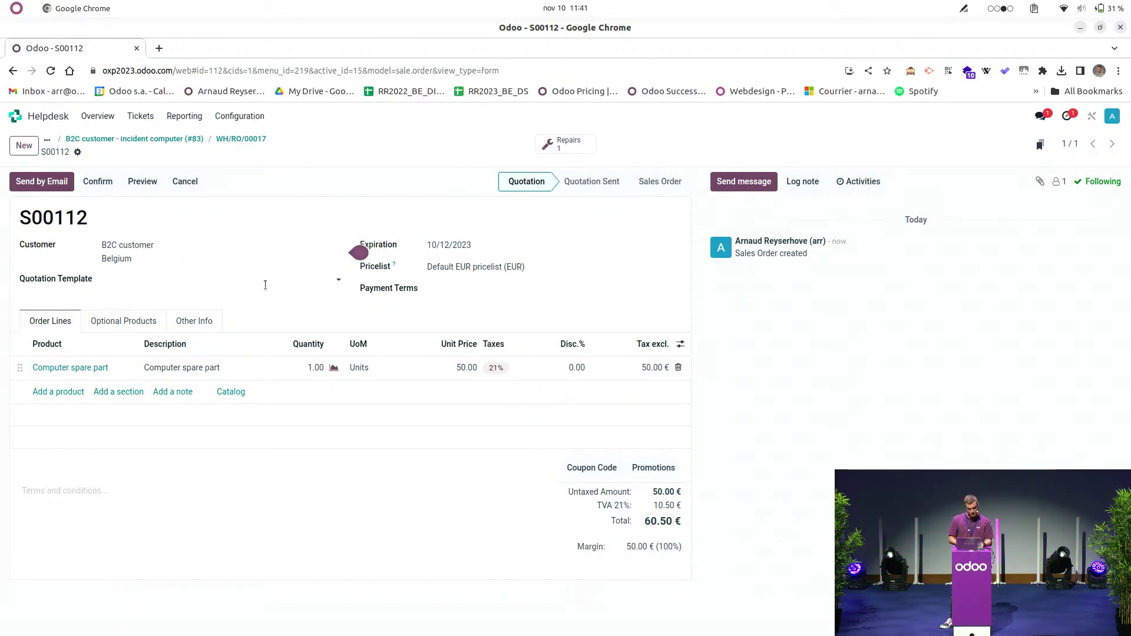
left_click(87, 184)
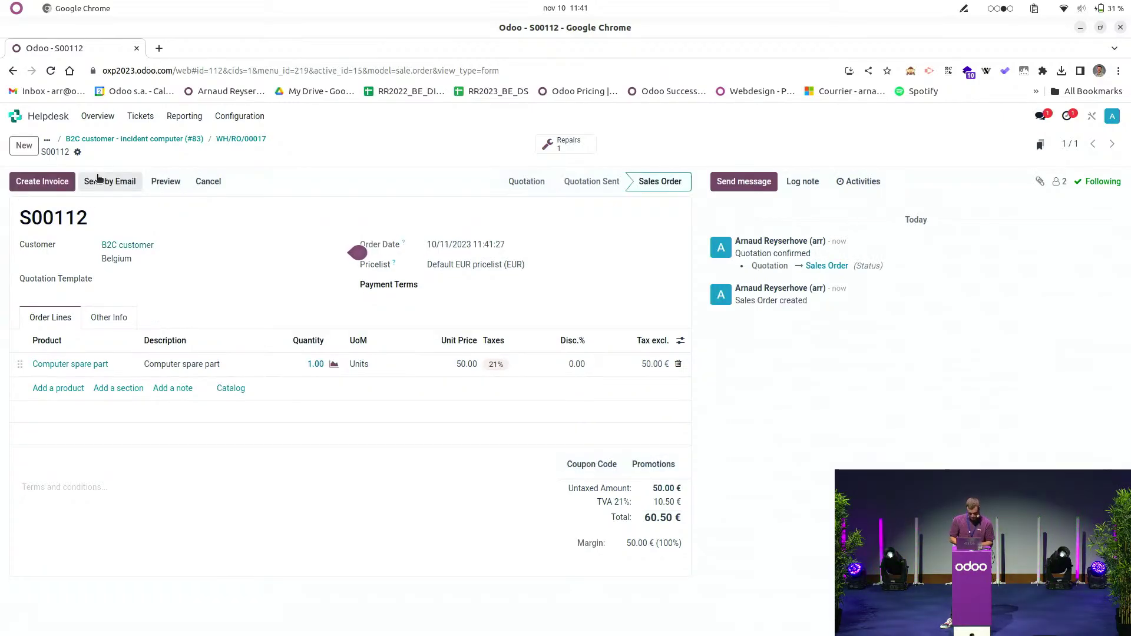
left_click(234, 142)
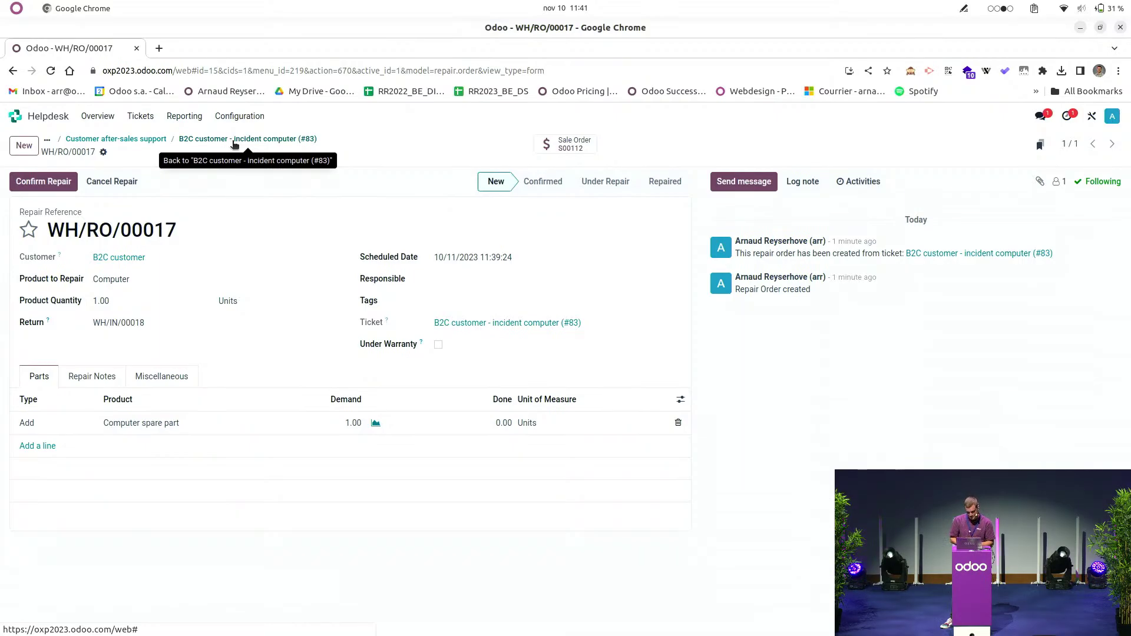
Step: Process the repair order from confirmation to completion, filling in the done part quantities, and go back to the ticket
left_click(61, 181)
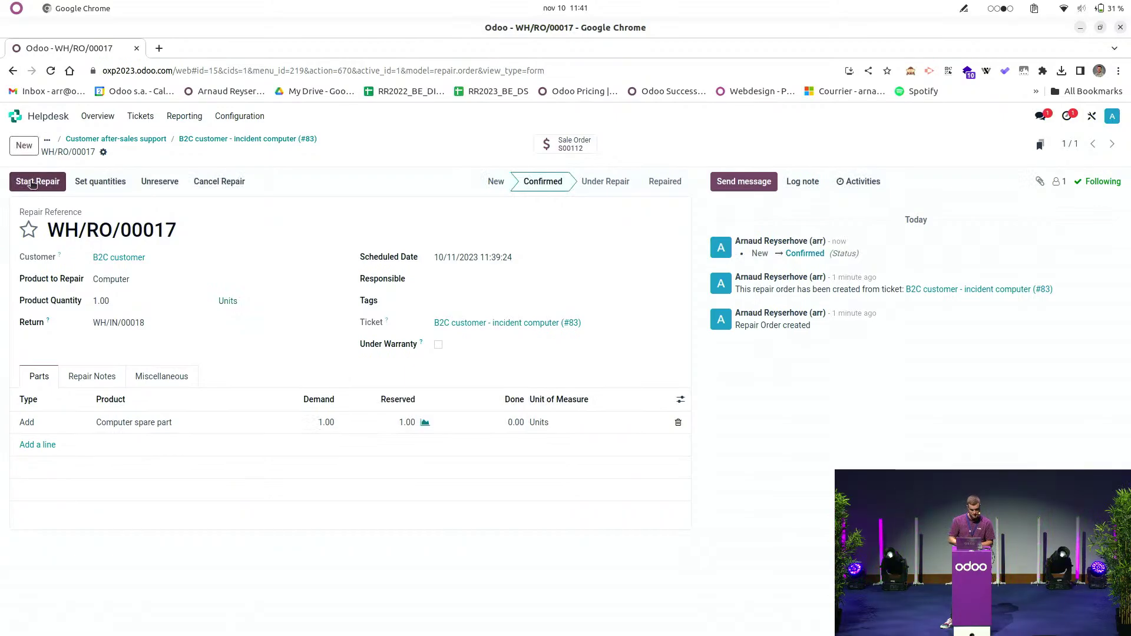
left_click(92, 183)
left_click(36, 183)
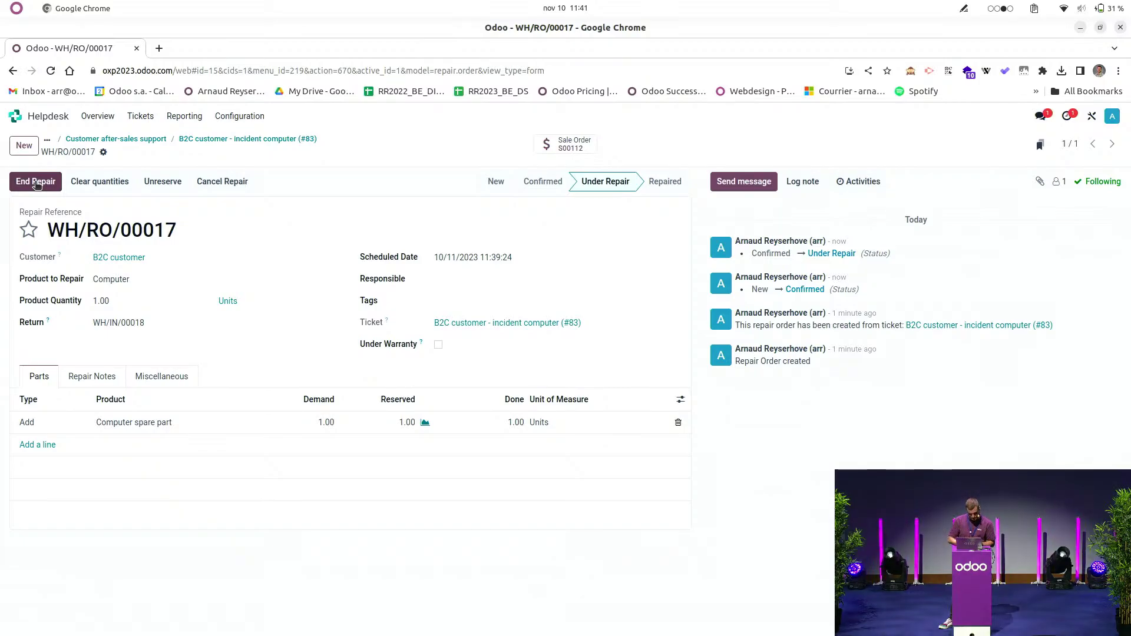
left_click(36, 183)
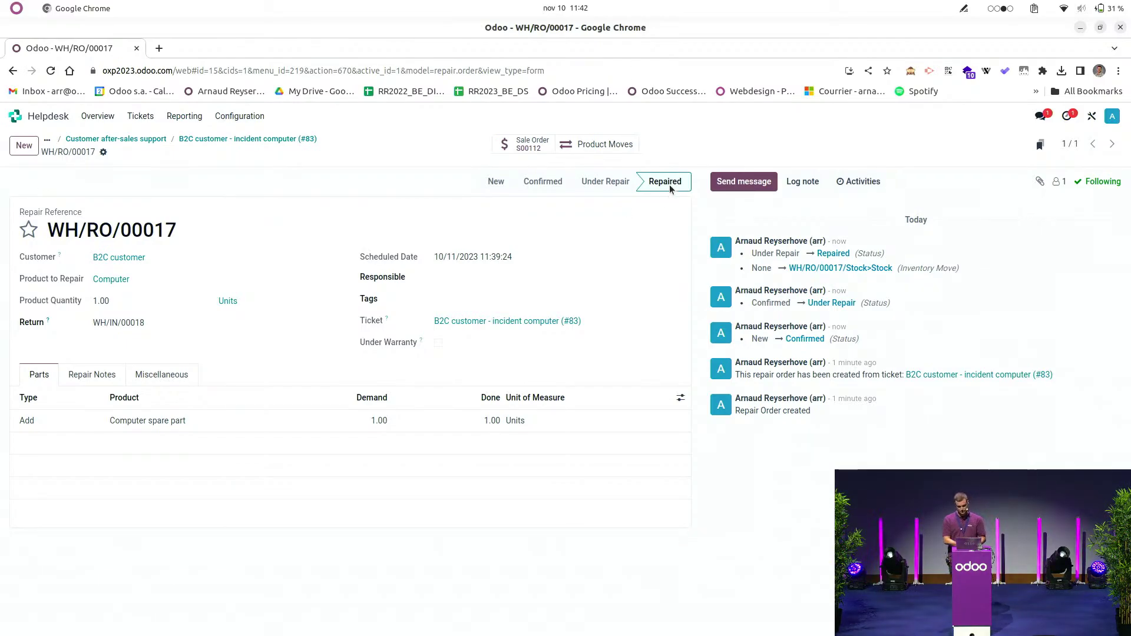
mouse_move(671, 188)
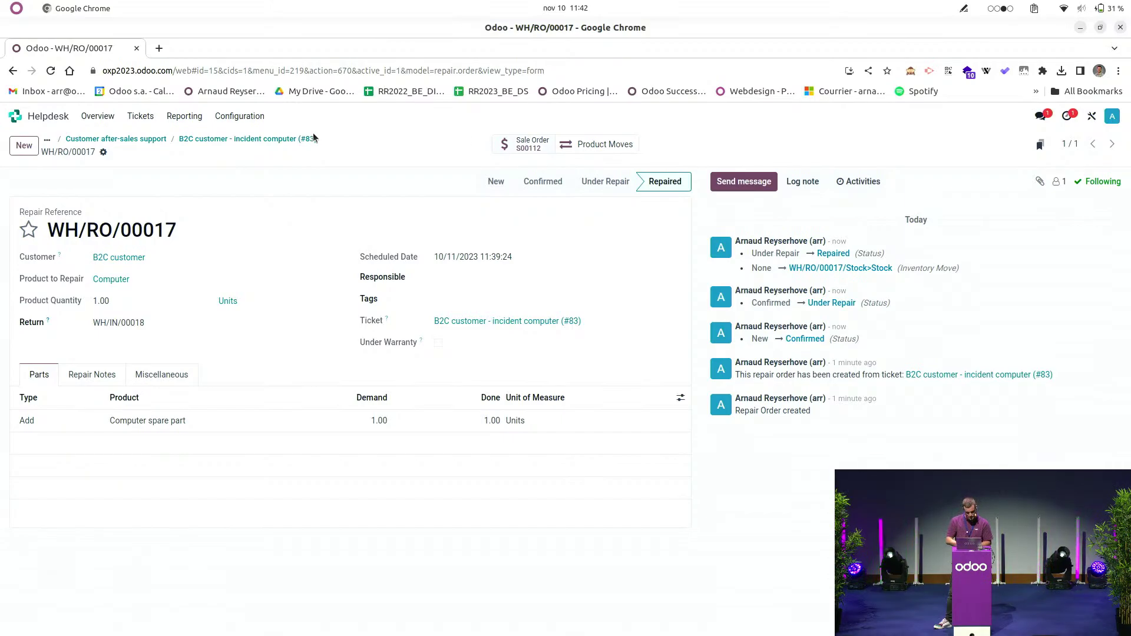
left_click(248, 141)
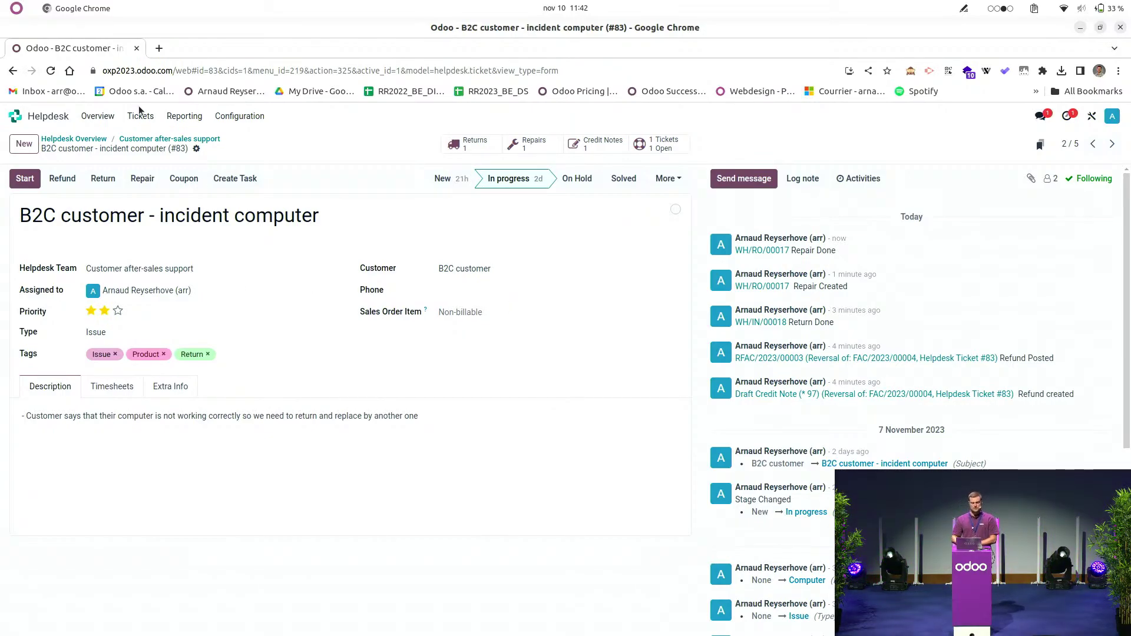
Step: Open the ticket "French customer - Delivery not on time", generate a "10% off on the next sale" coupon and copy its code
left_click(181, 139)
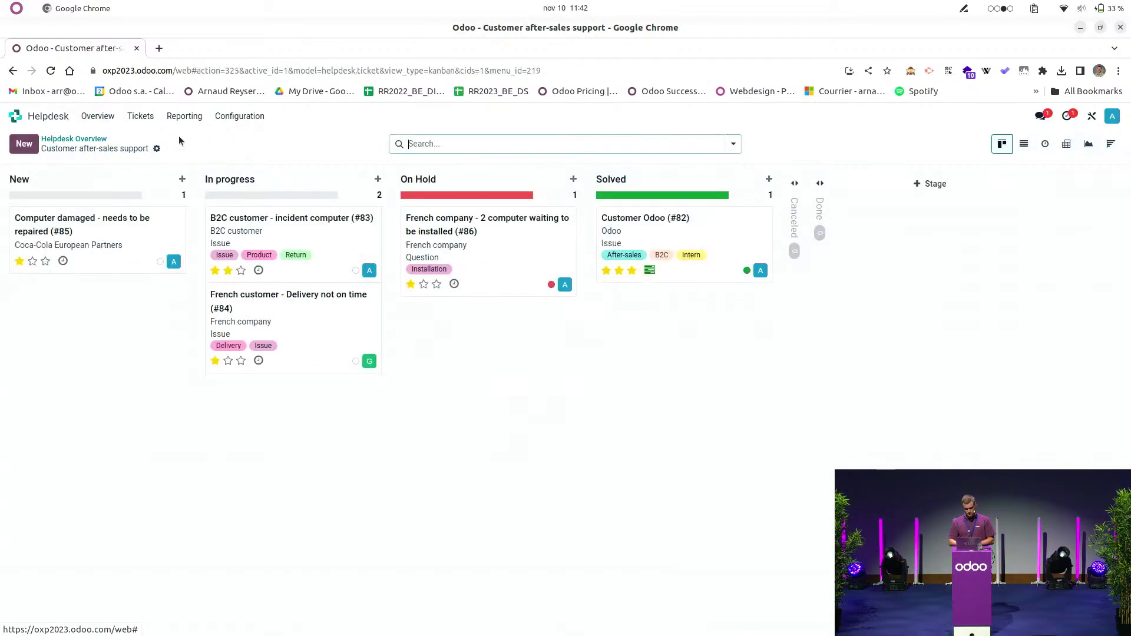
left_click(305, 330)
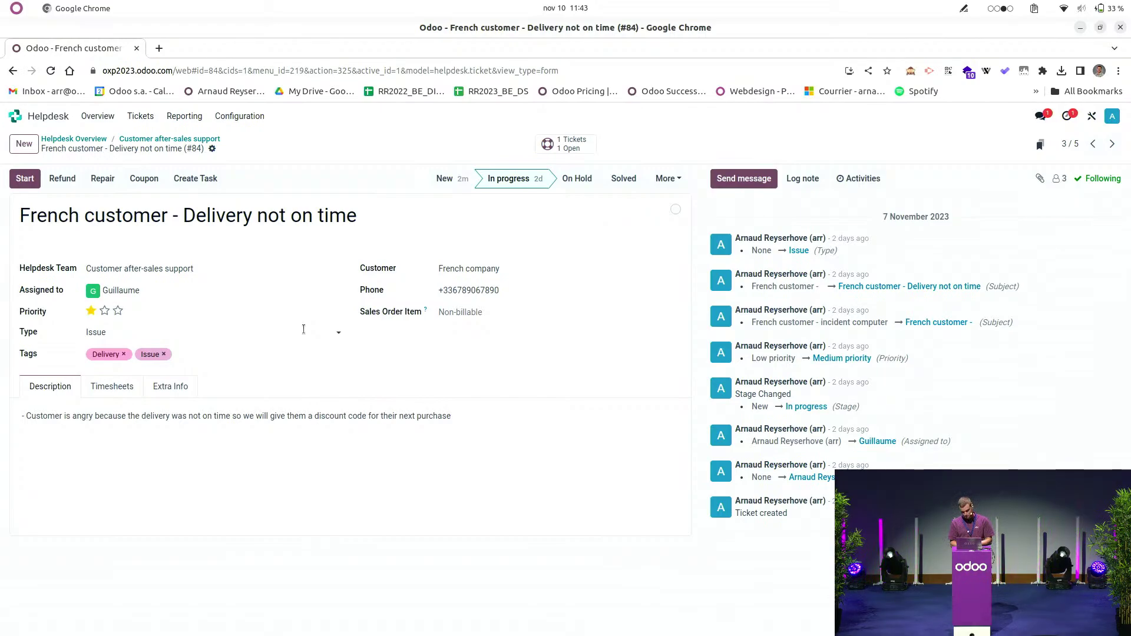
left_click(143, 185)
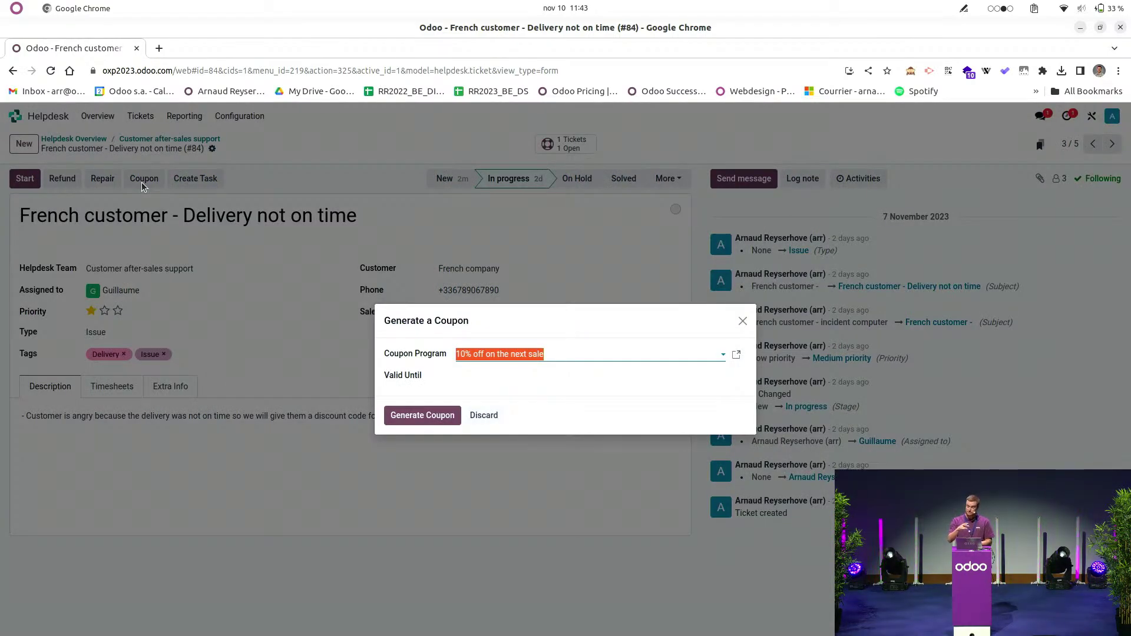
left_click(424, 424)
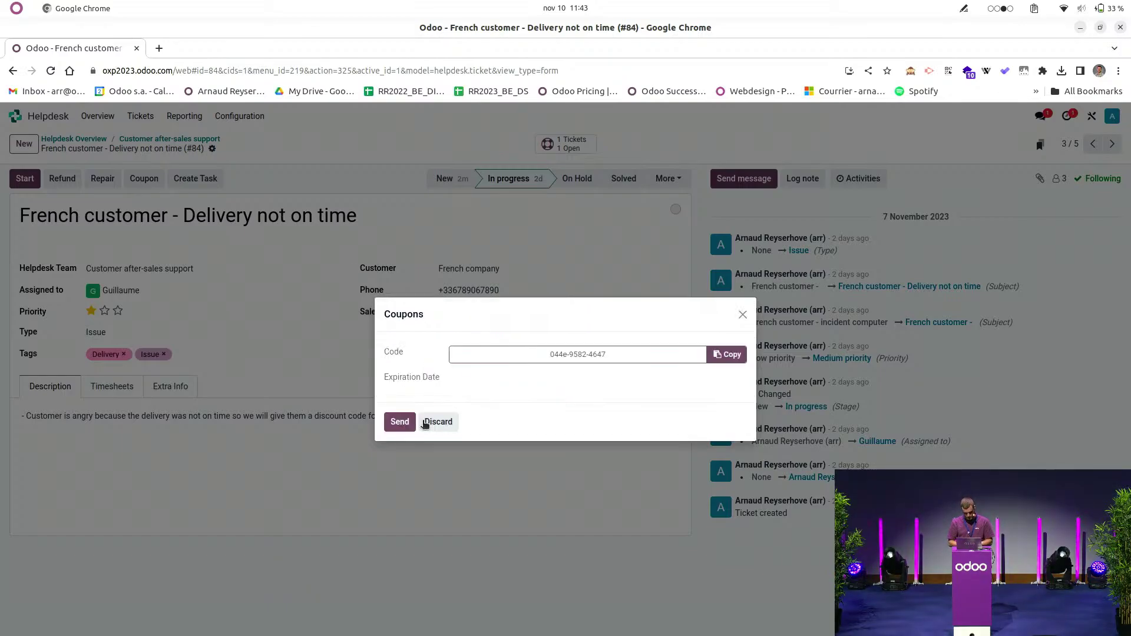
left_click(717, 353)
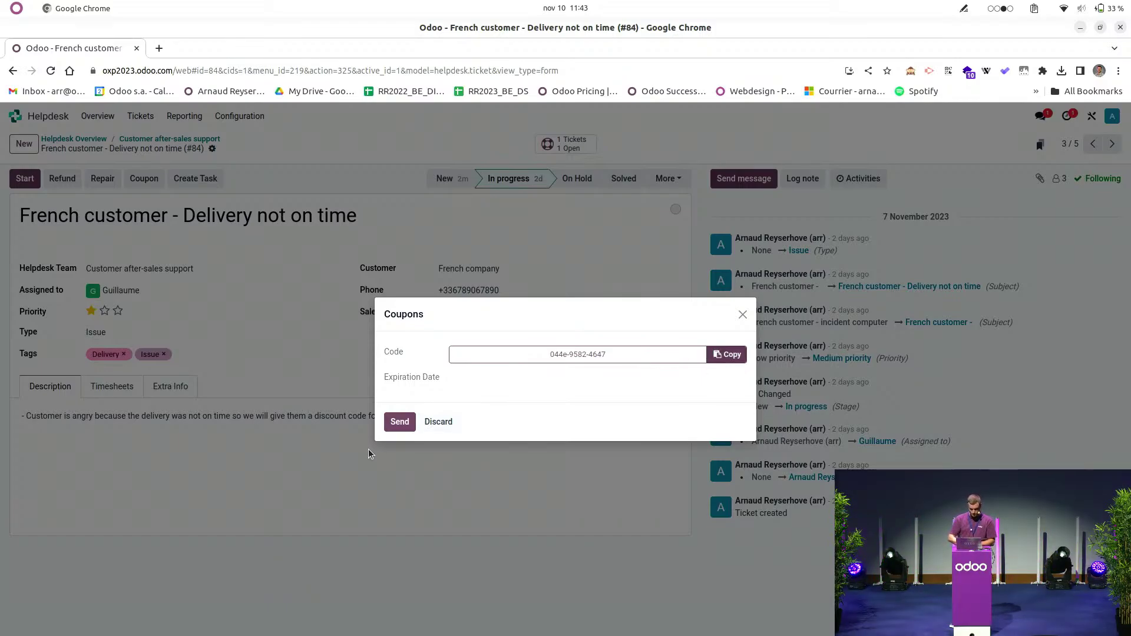
Step: Preview the coupon email, close it unsent, and check the coupon record linked to the ticket
left_click(403, 427)
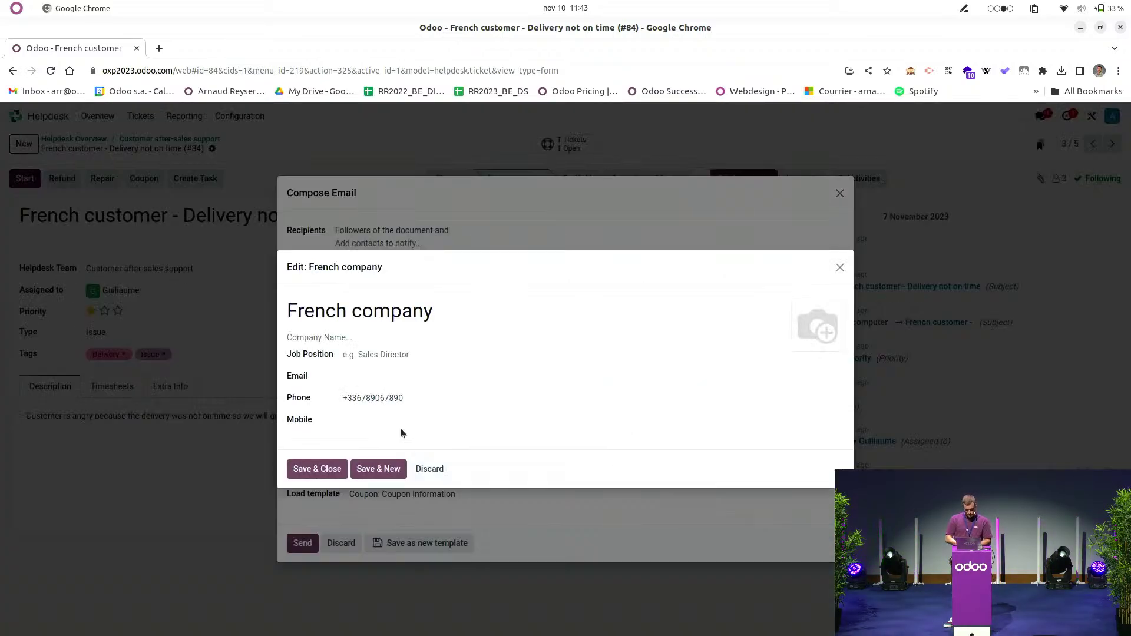
left_click(374, 376)
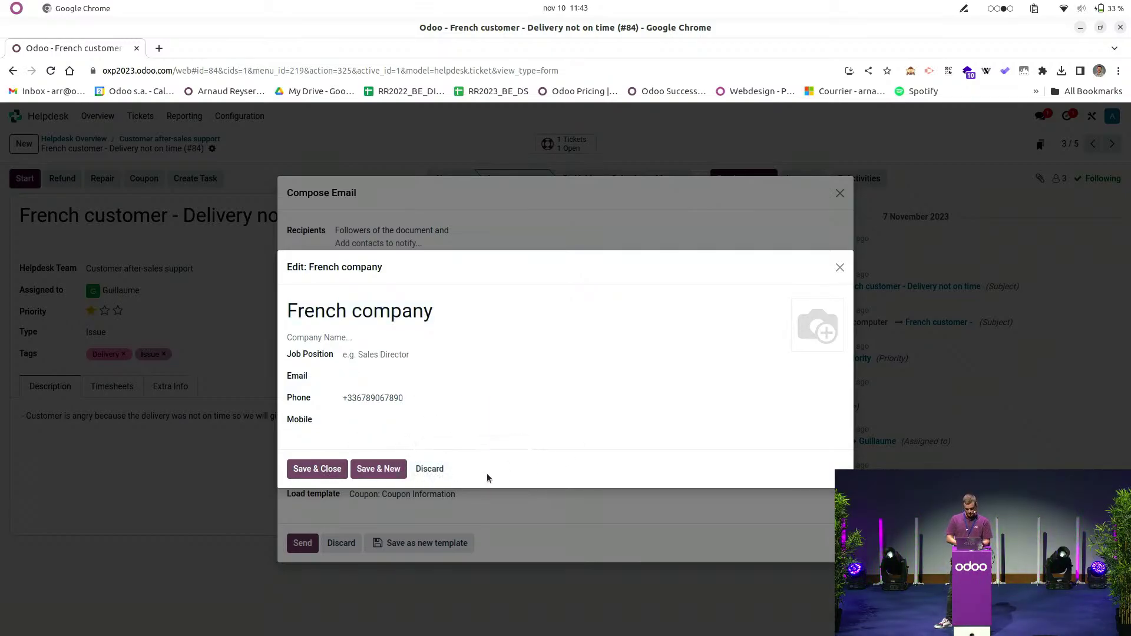
left_click(433, 472)
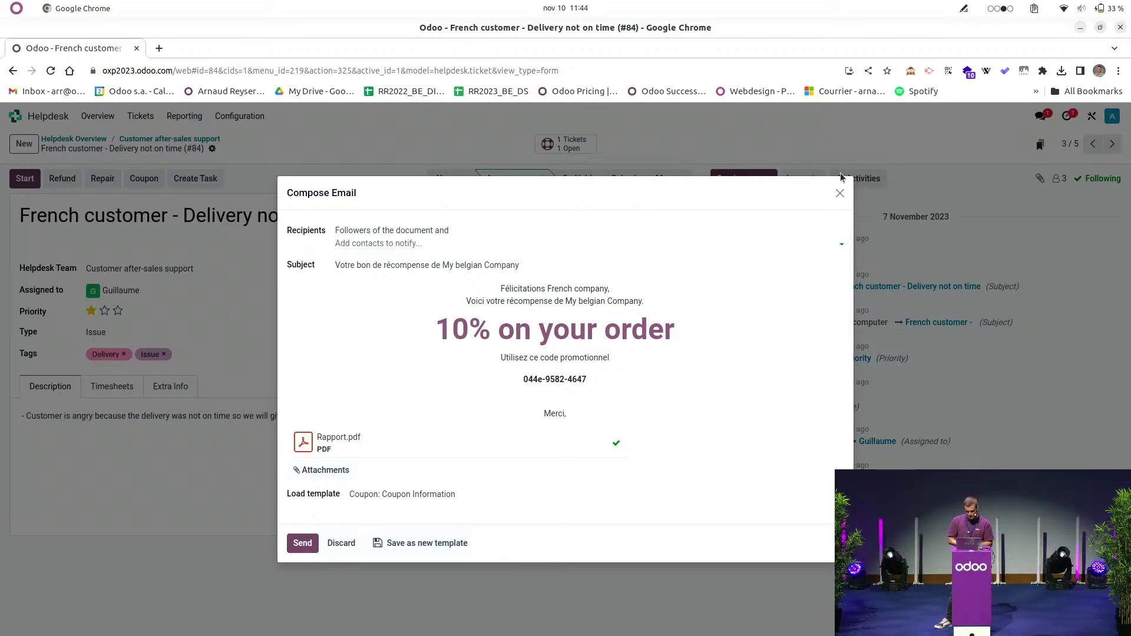
left_click(839, 193)
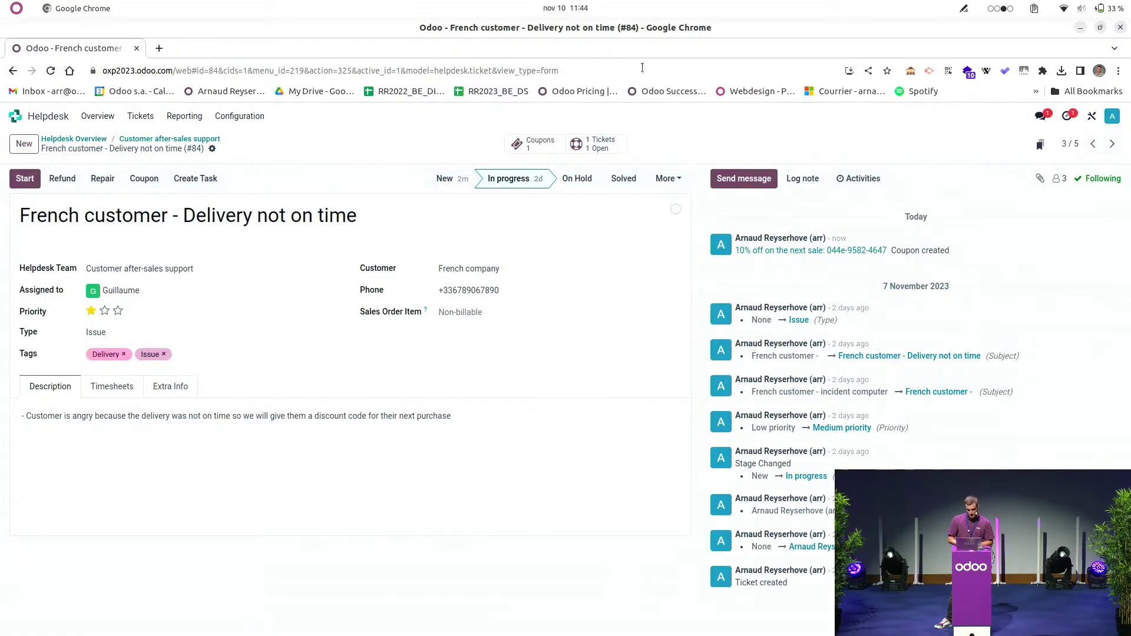
left_click(521, 149)
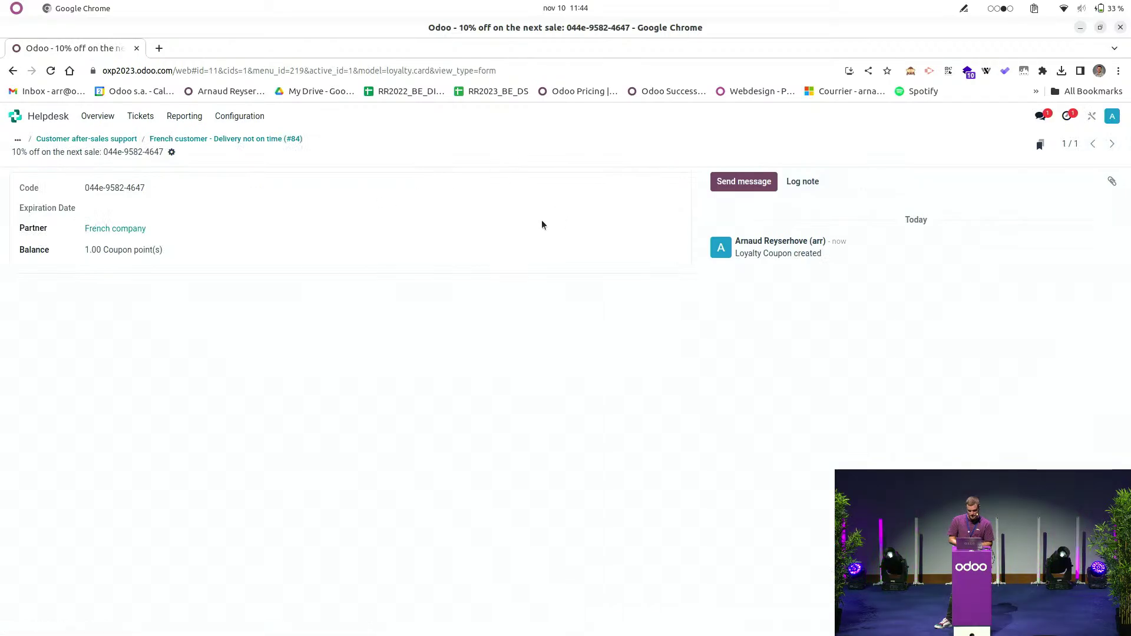
left_click(221, 142)
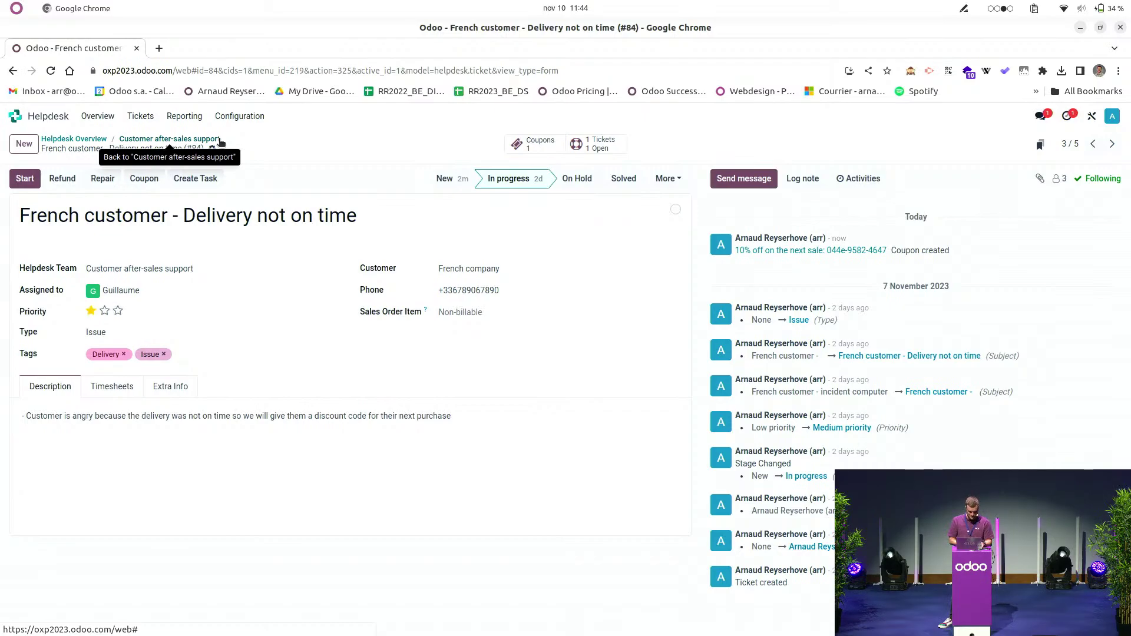
Step: Switch to the Sales app and create a new quotation for the customer "French company" with an empty product line
left_click(9, 119)
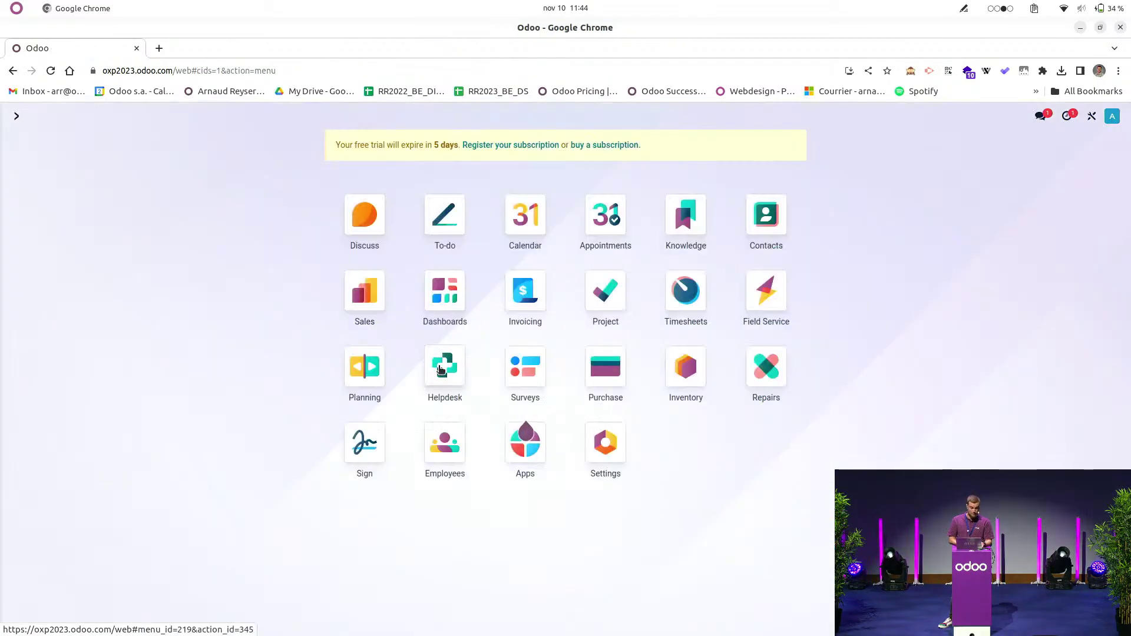
left_click(371, 294)
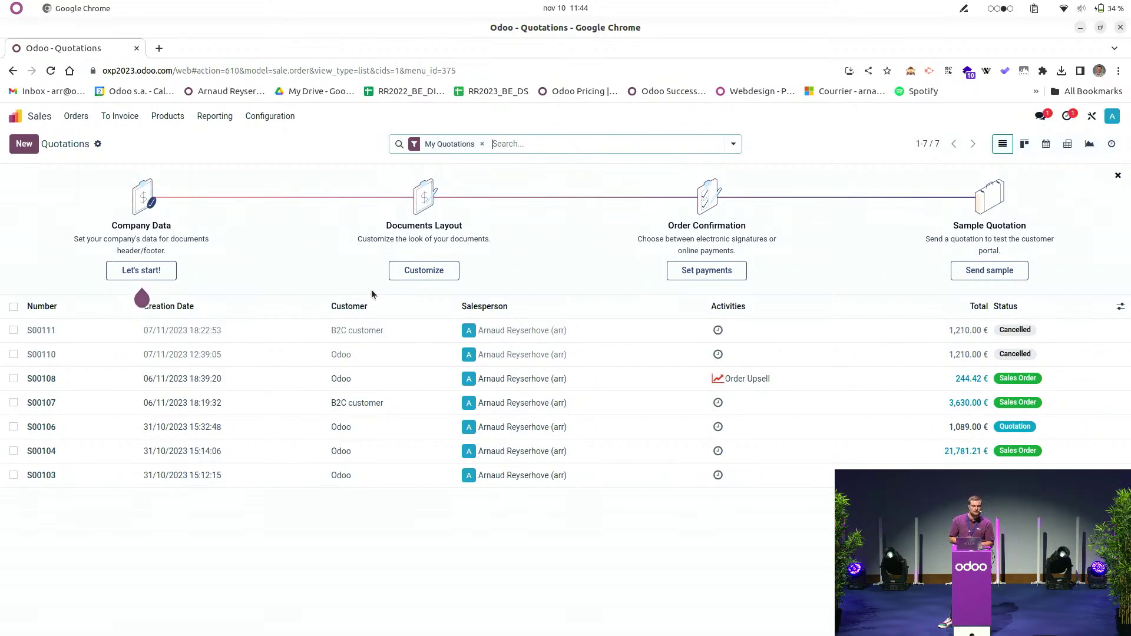
left_click(14, 151)
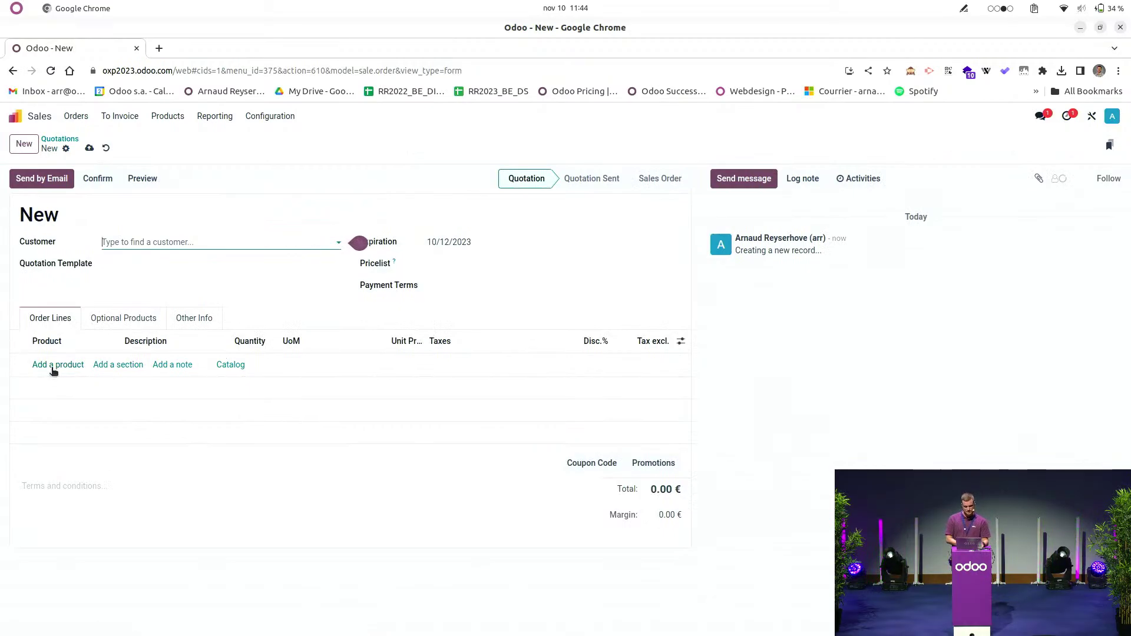
left_click(54, 365)
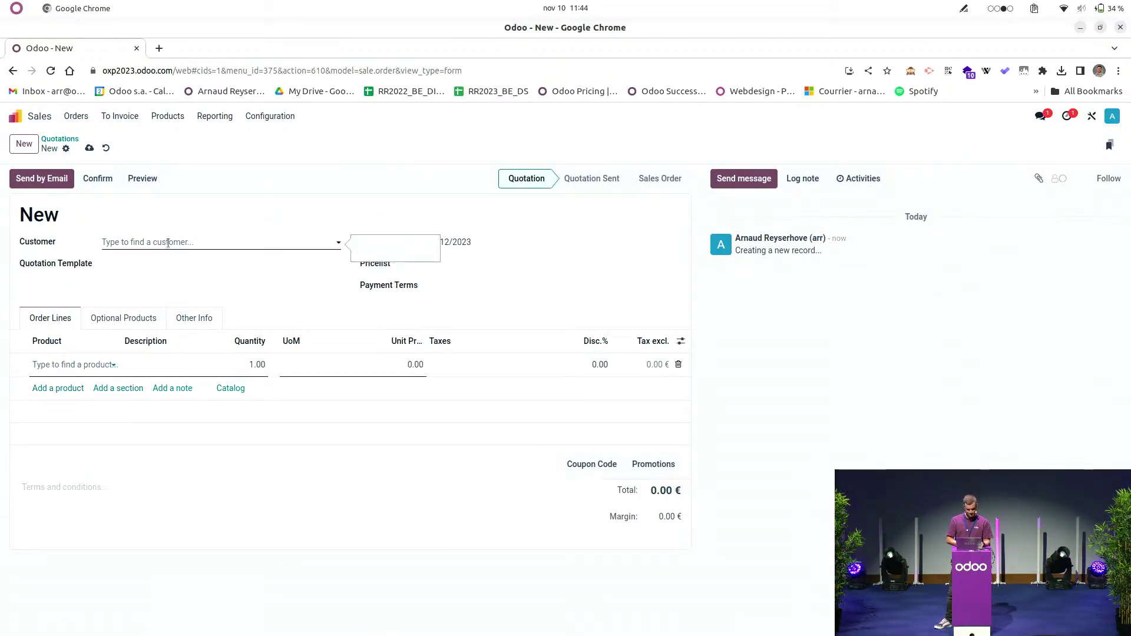
left_click(168, 243)
type("frenc")
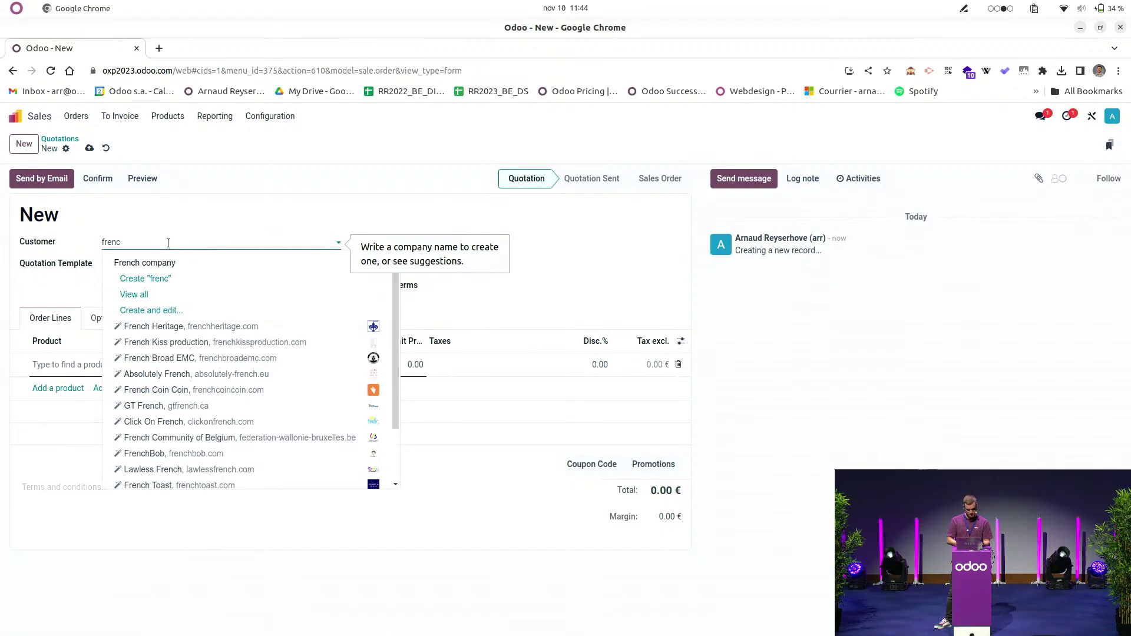
left_click(149, 263)
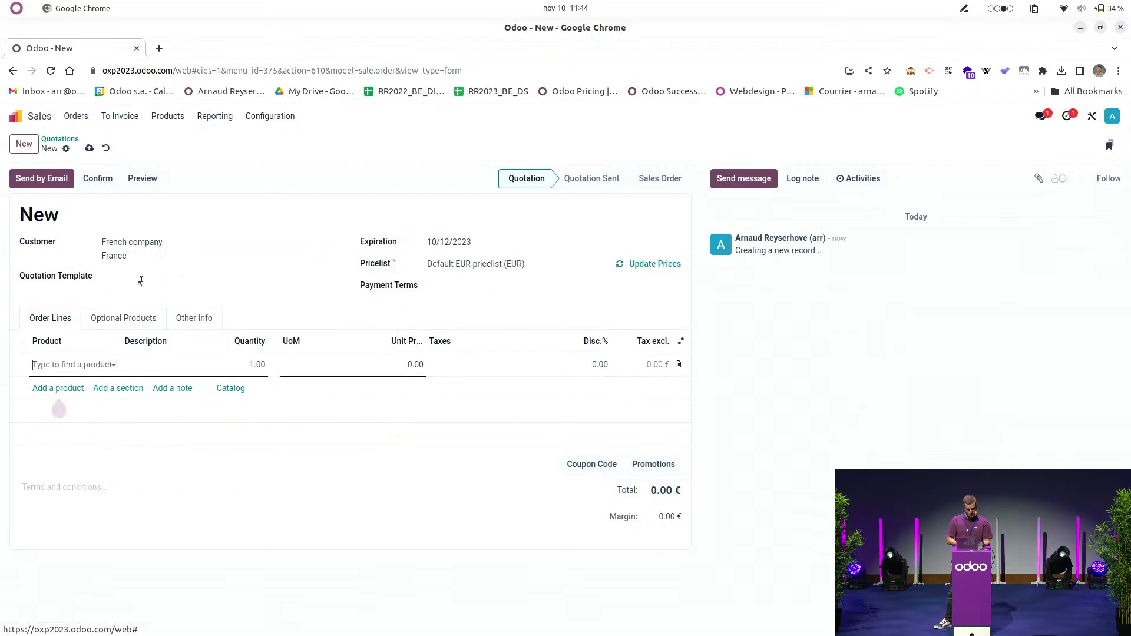
Step: Fill the quotation's order line with the product Computer and a quantity of 2
left_click(50, 365)
type("comptu")
key("BackSpace")
key("BackSpace")
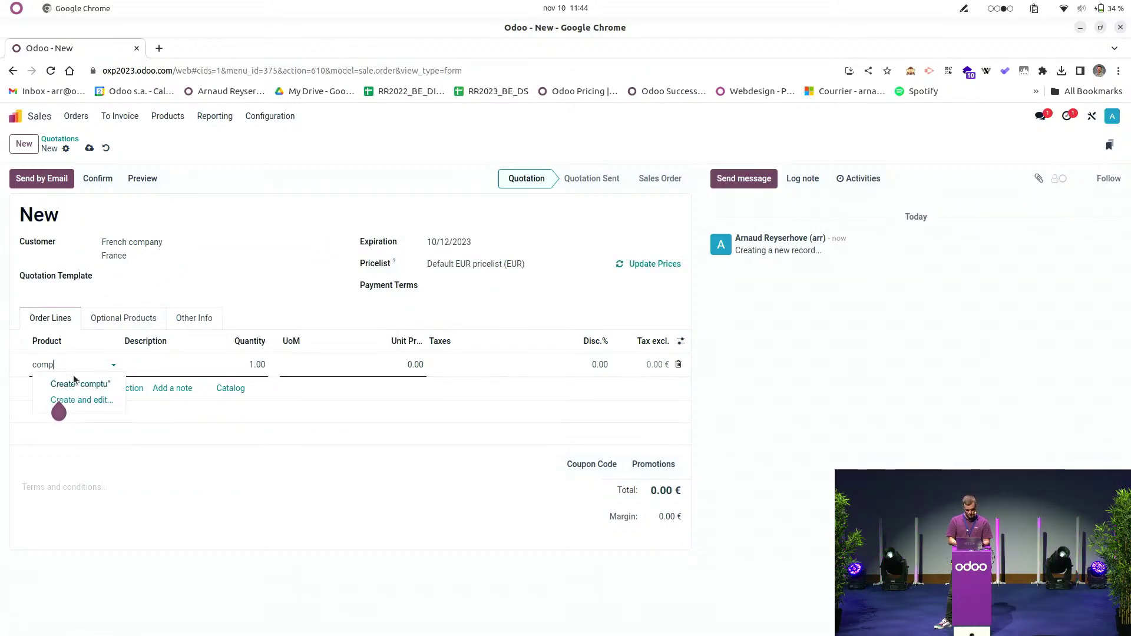
type("ut")
left_click(82, 385)
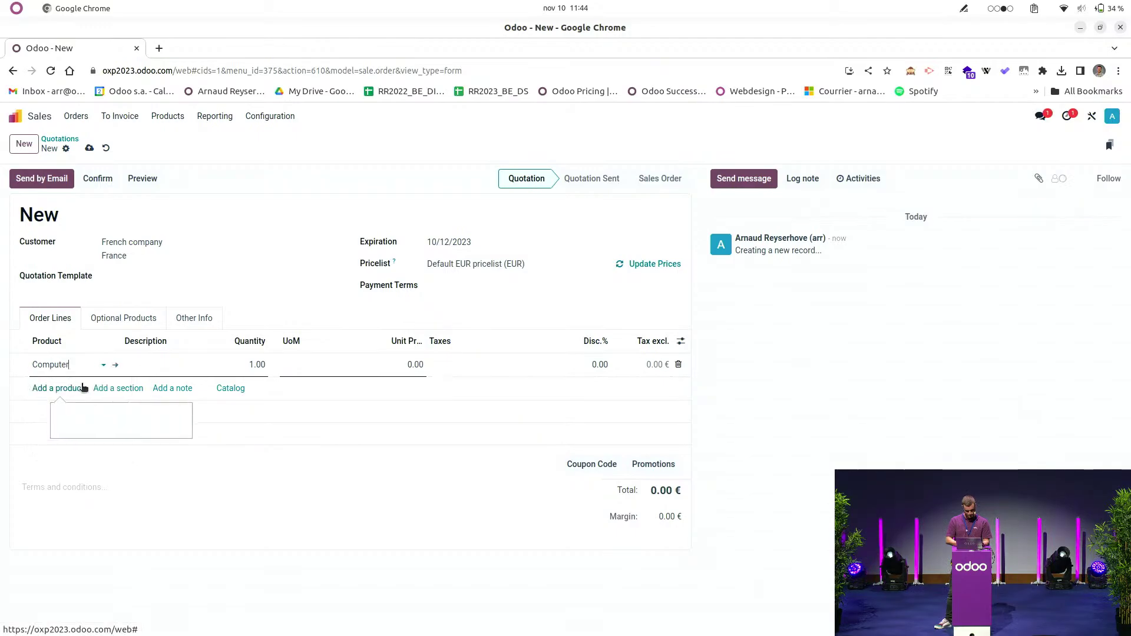
type("2")
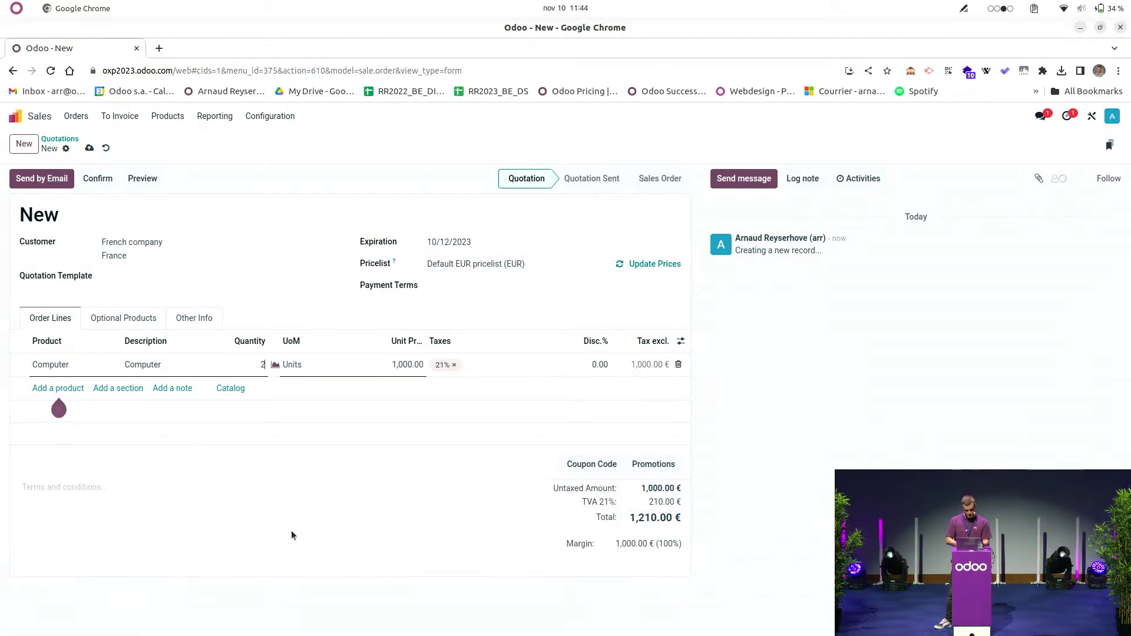
left_click(293, 536)
Step: Apply the copied coupon code with its "10% off on the next sale" reward and confirm the quotation as a sales order
left_click(586, 463)
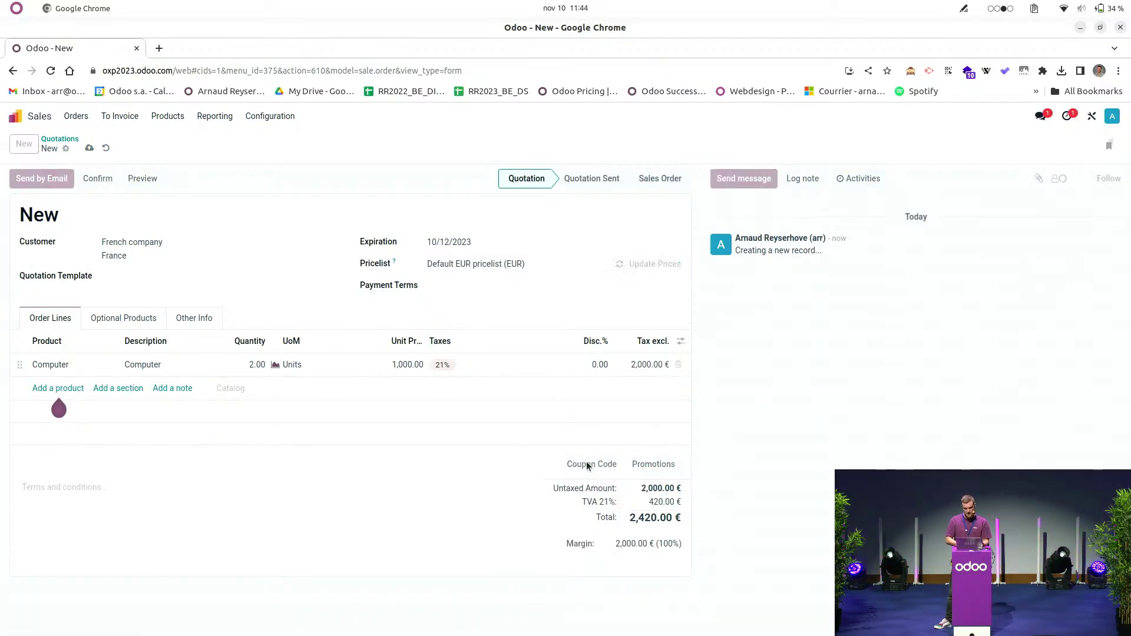
key("ctrl+v")
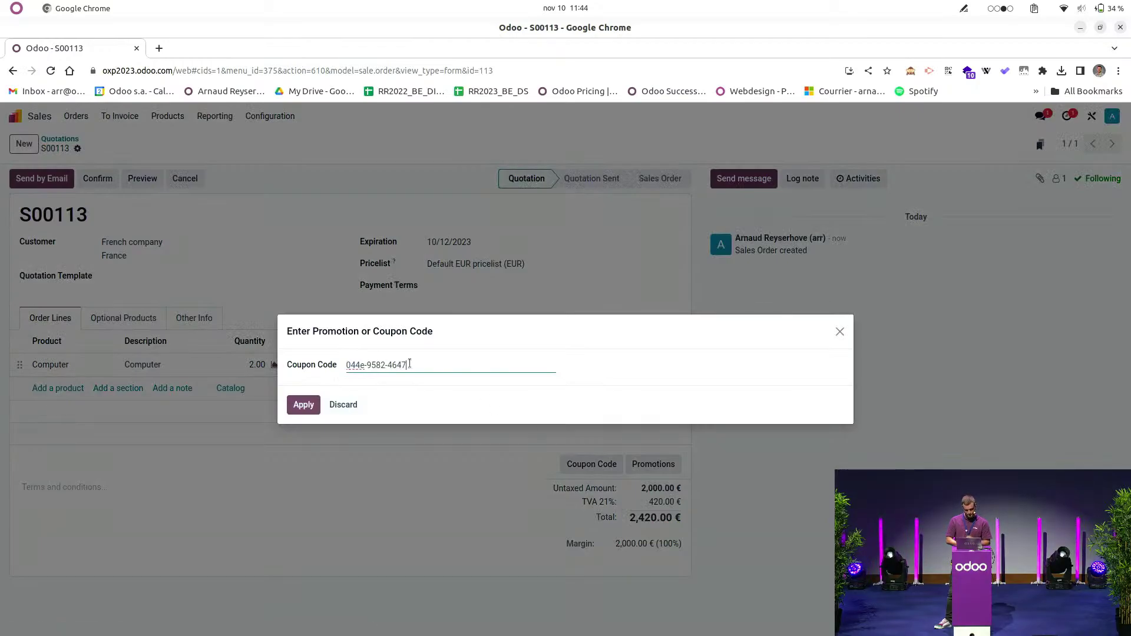
left_click(300, 405)
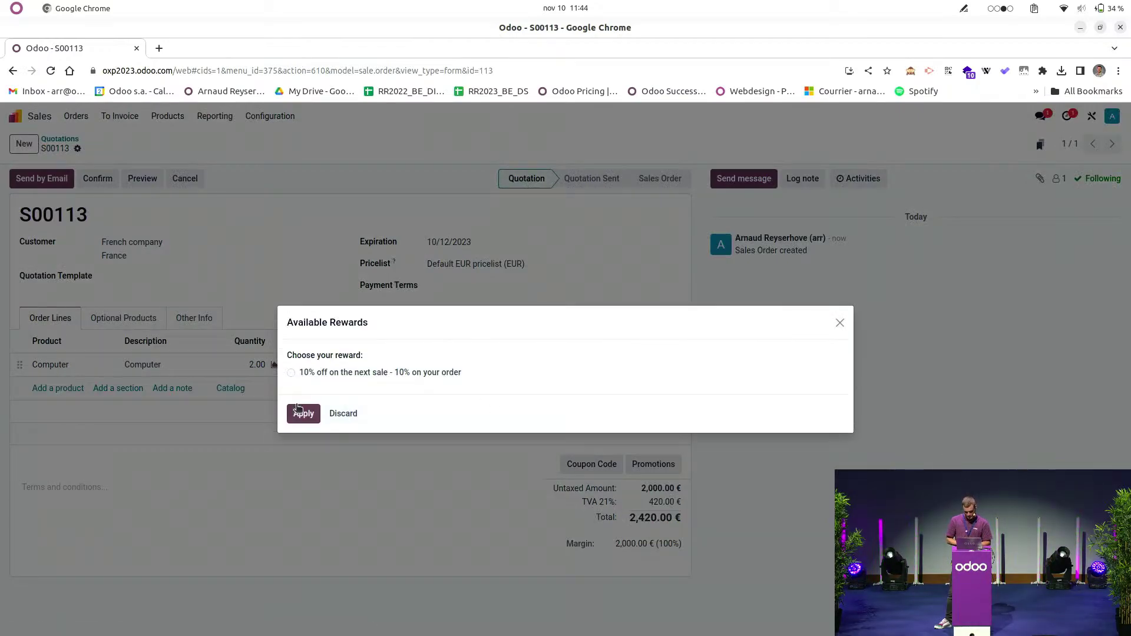
left_click(323, 372)
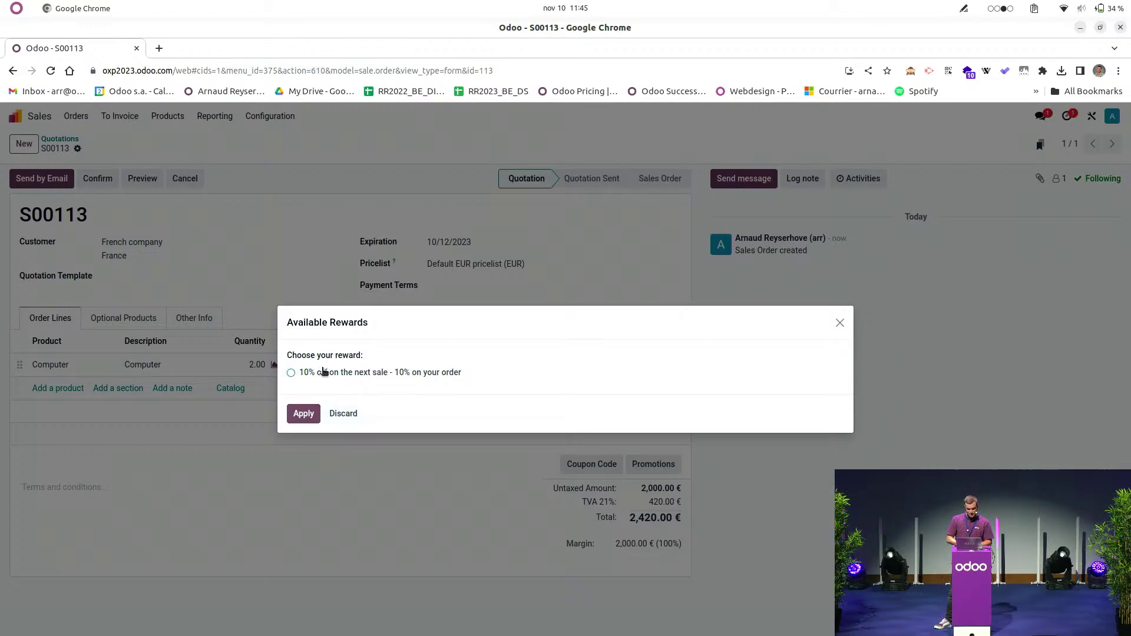
left_click(303, 412)
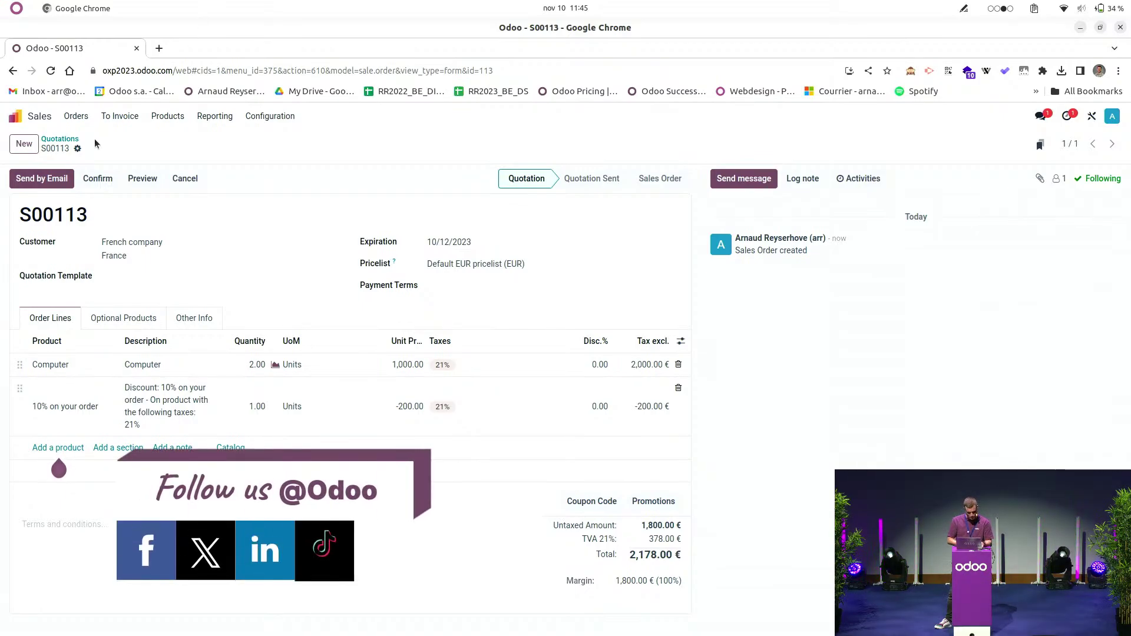
left_click(93, 180)
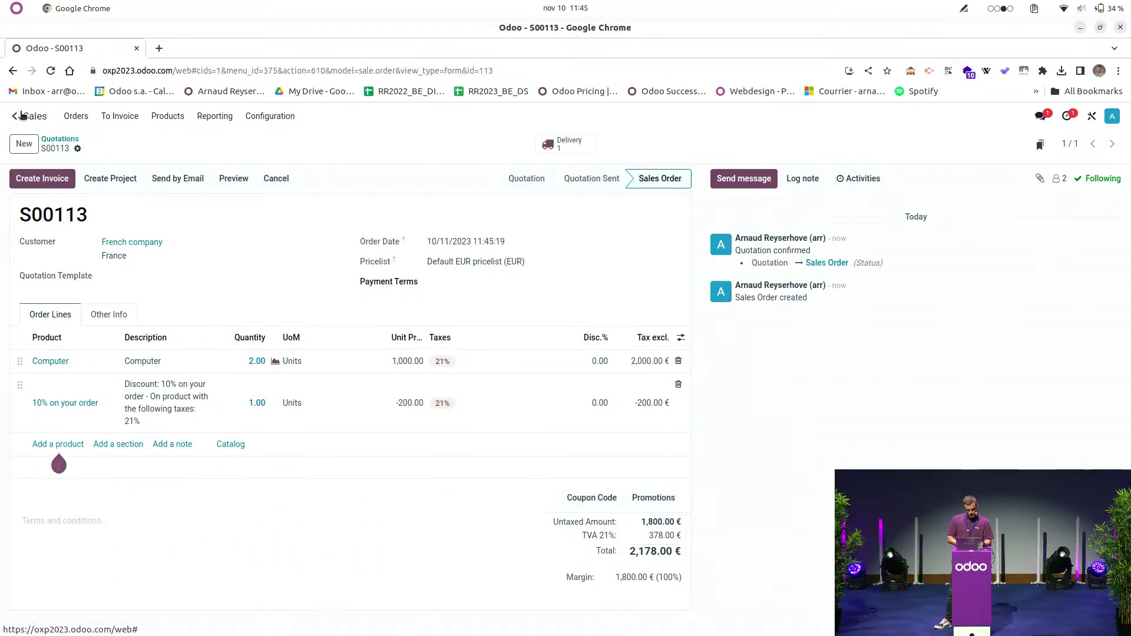
Step: Switch to Helpdesk, open the on-hold French company ticket and retitle it "French company - 2 computers waiting to be installed"
left_click(44, 112)
left_click(444, 373)
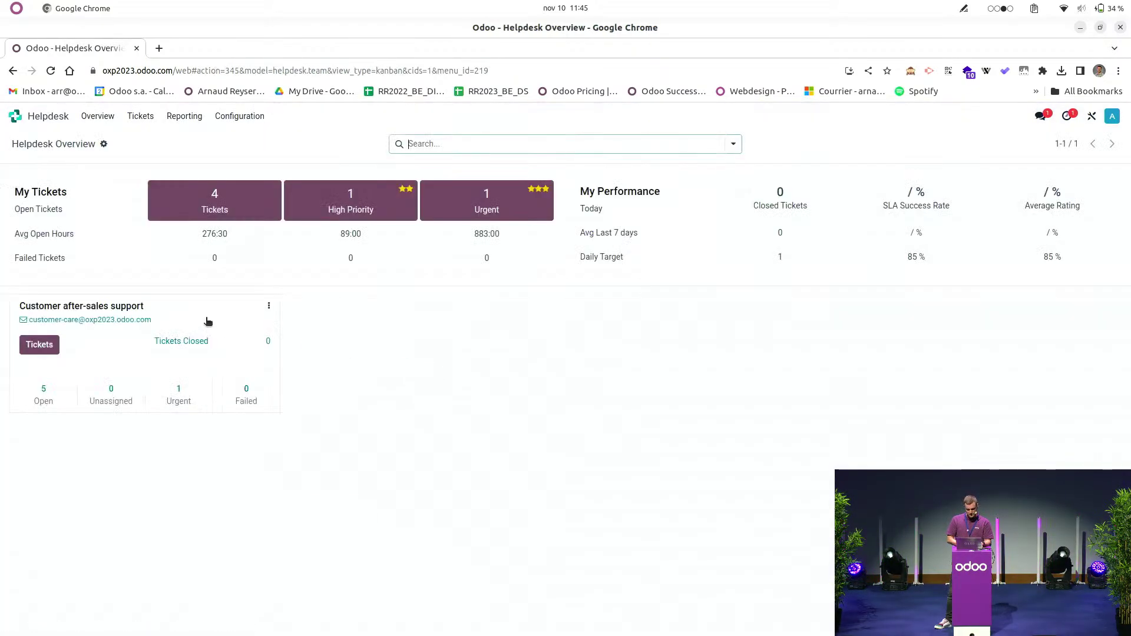
left_click(39, 344)
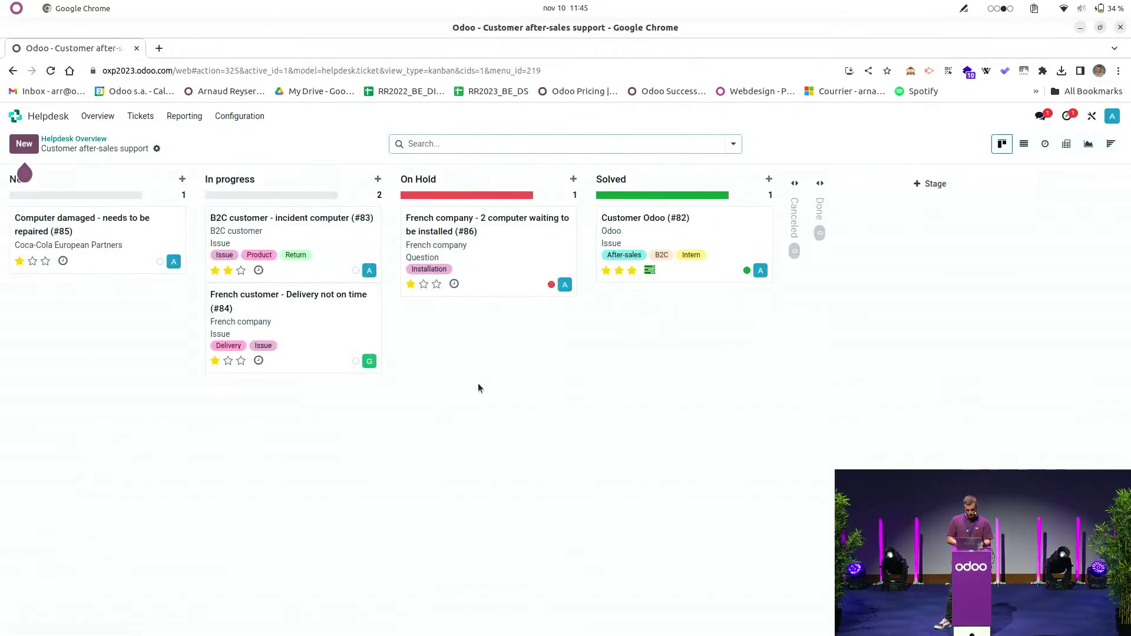
left_click(512, 236)
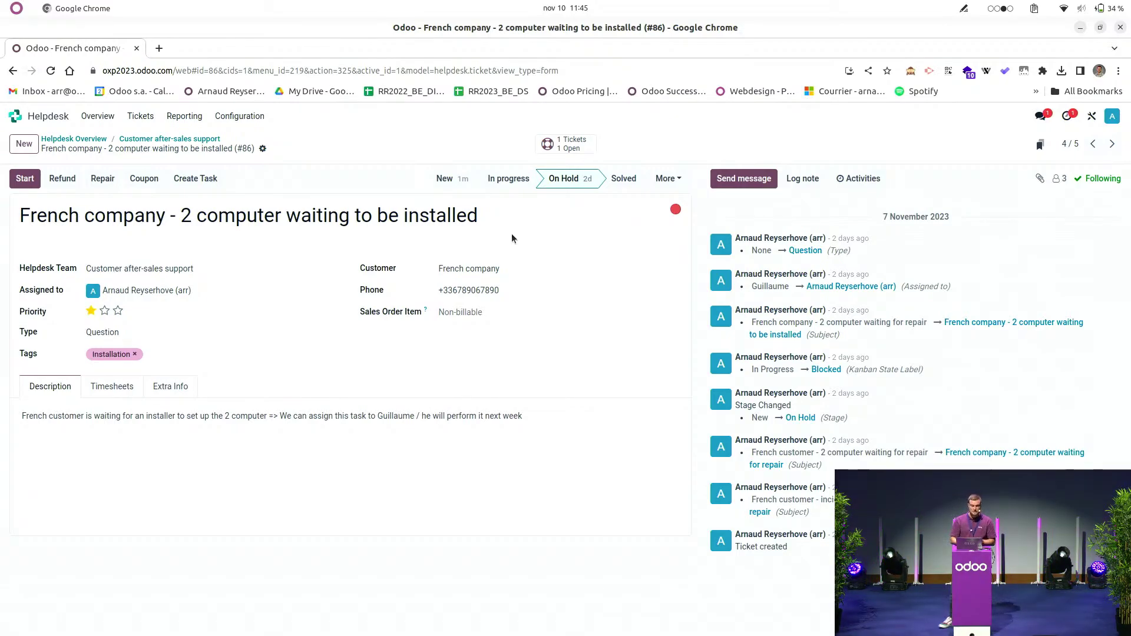
left_click(281, 216)
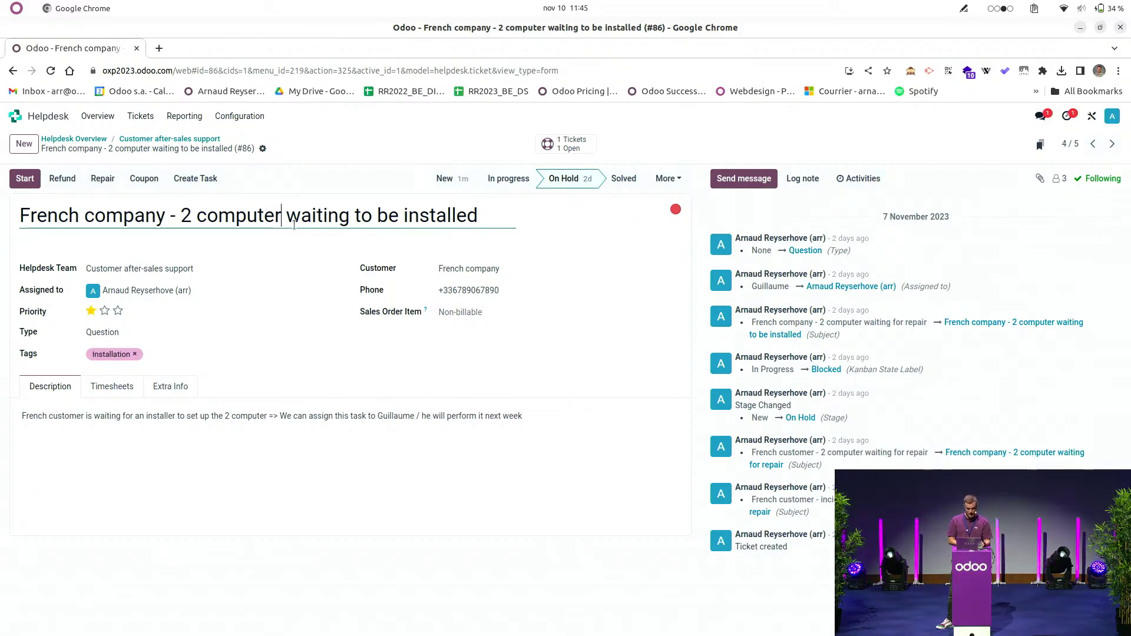
type("s")
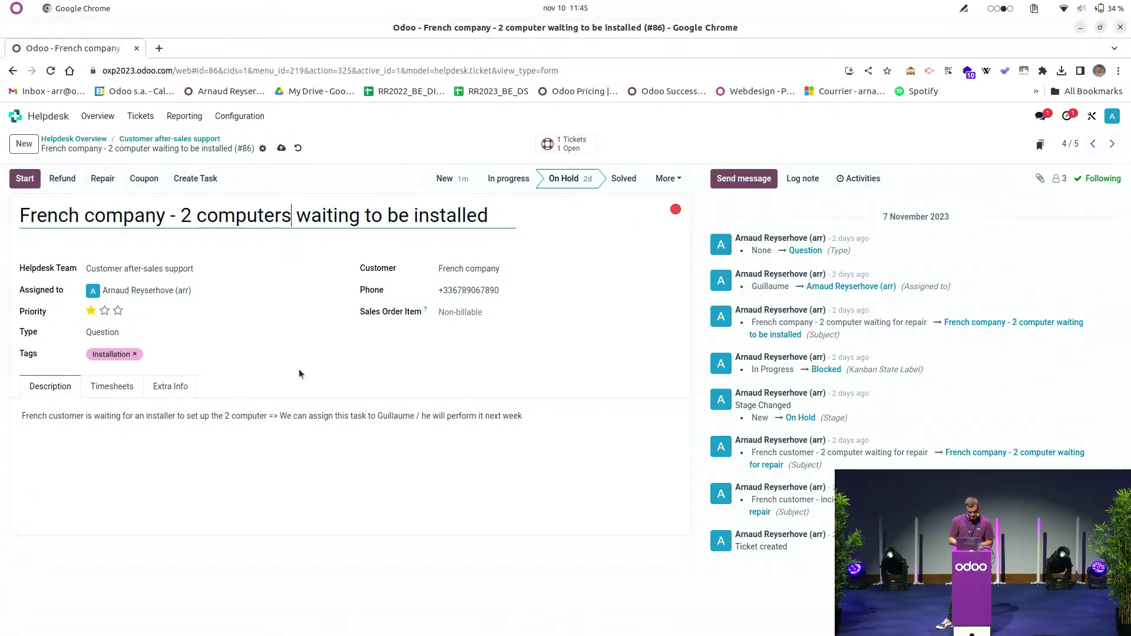
left_click(340, 507)
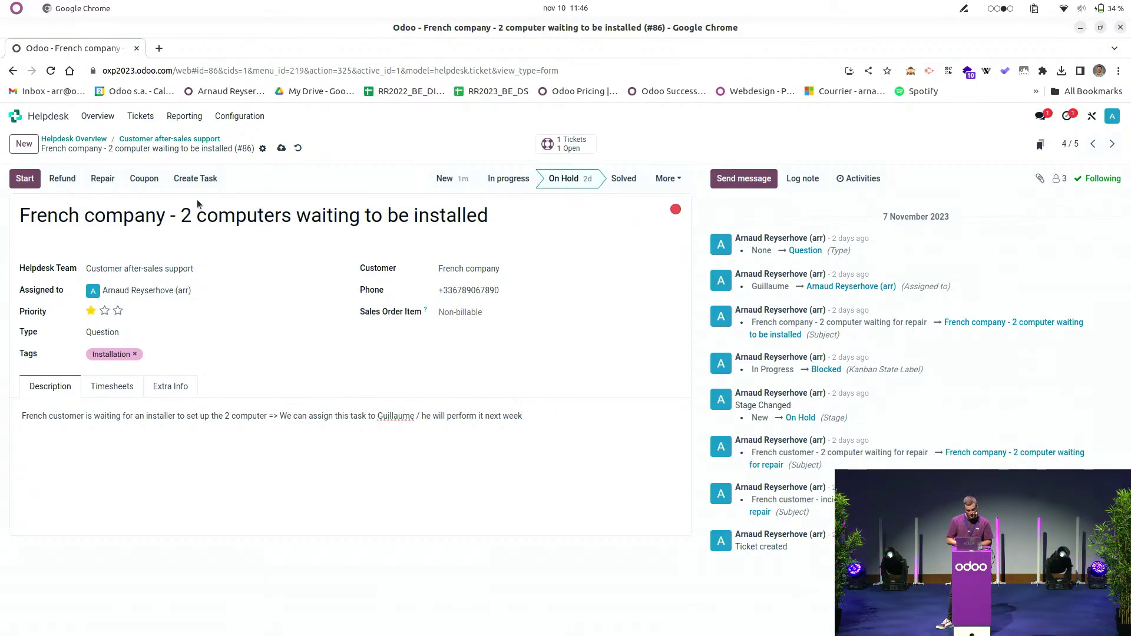
Step: Create and view a Field Service task from the ticket with the Default Worksheet, and assign it to the installer named in the description
left_click(202, 178)
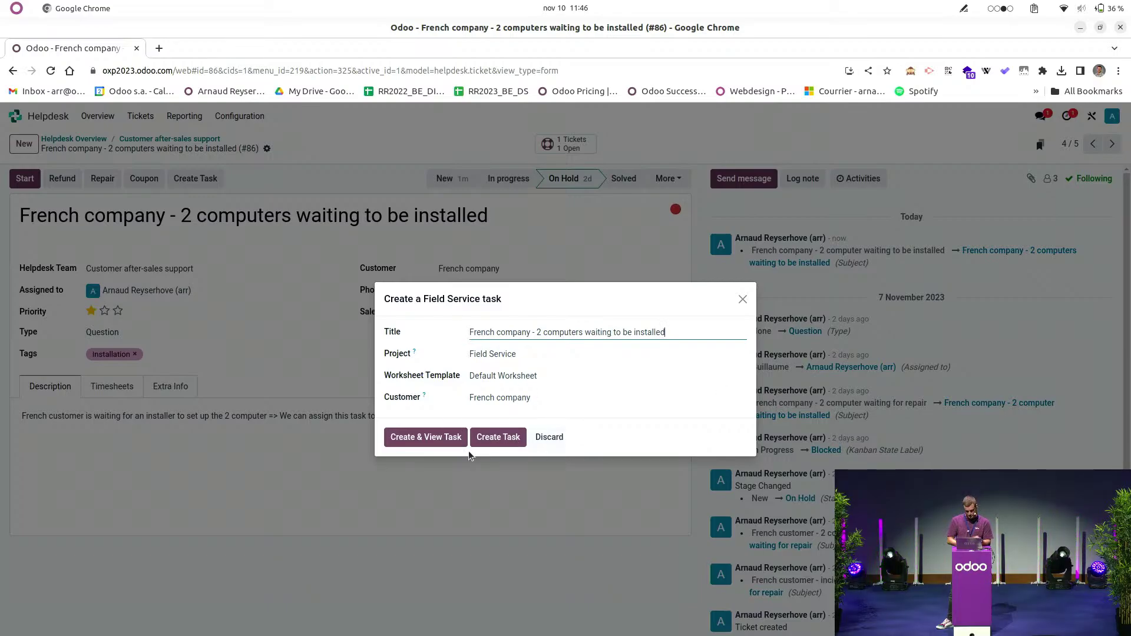
left_click(432, 441)
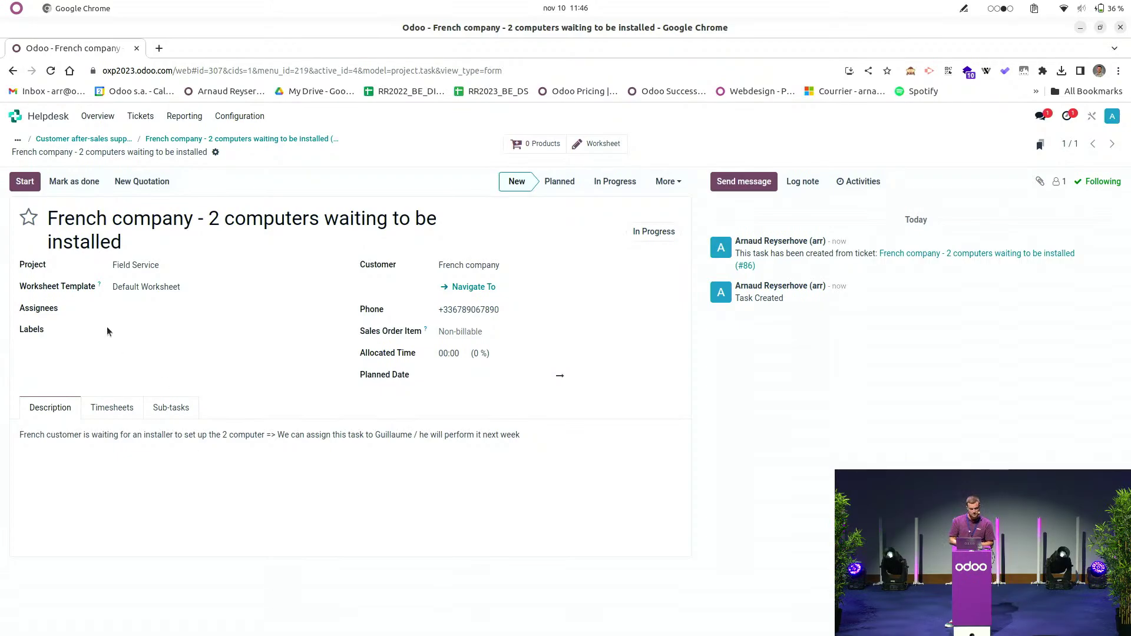
left_click(141, 315)
left_click(154, 344)
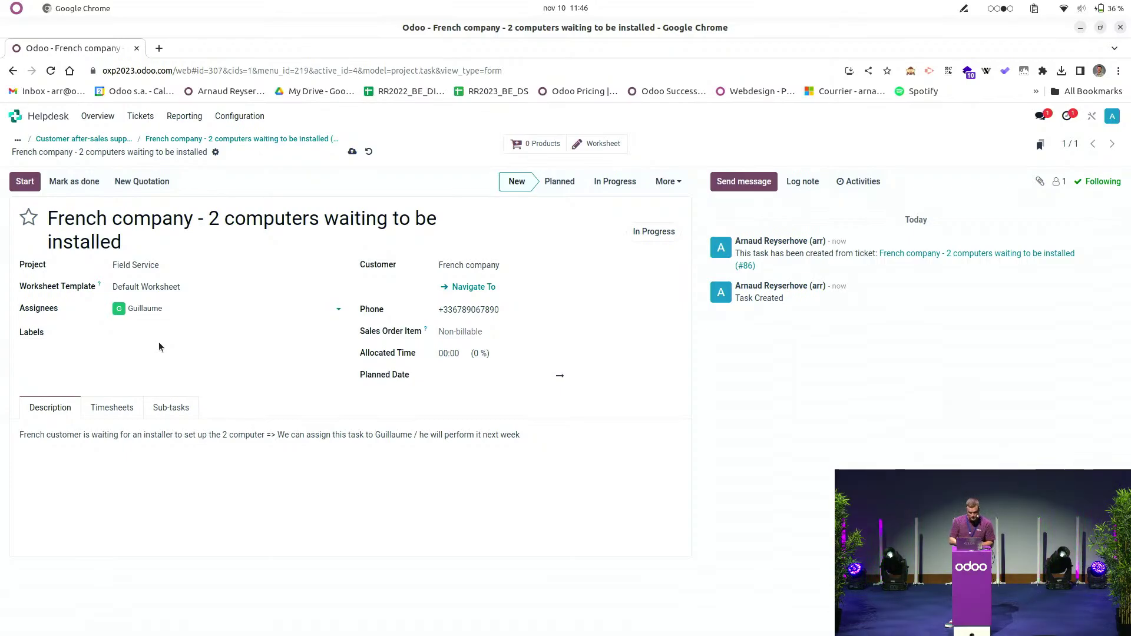
Step: Set the task's planned date to 10/11/2023 from 11:00 to 17:00 and save the task
left_click(525, 375)
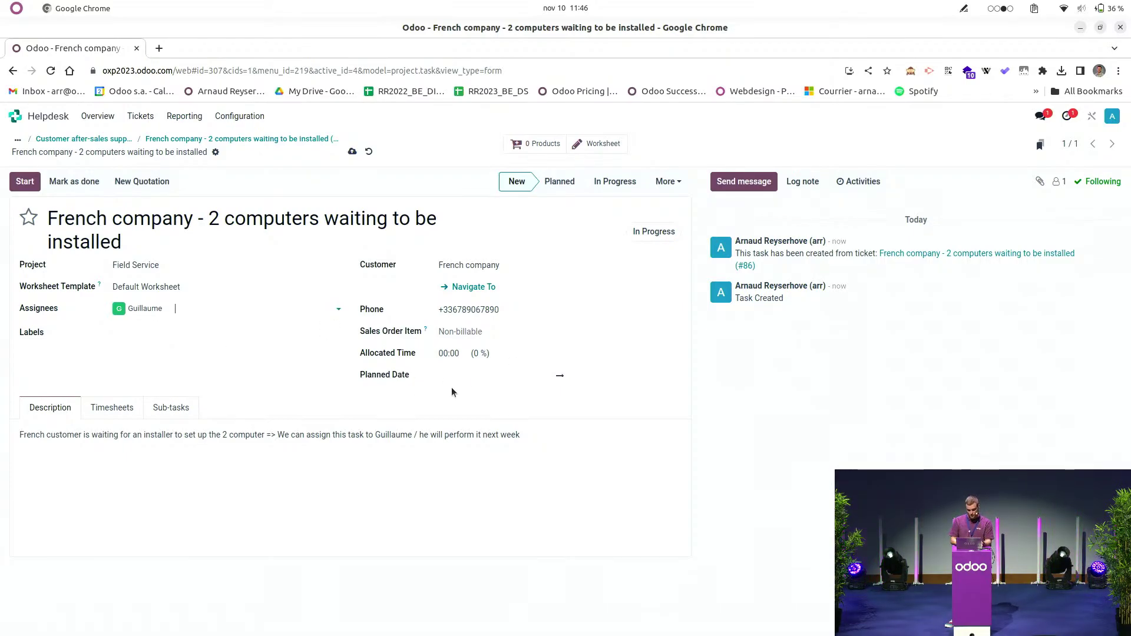
left_click(492, 213)
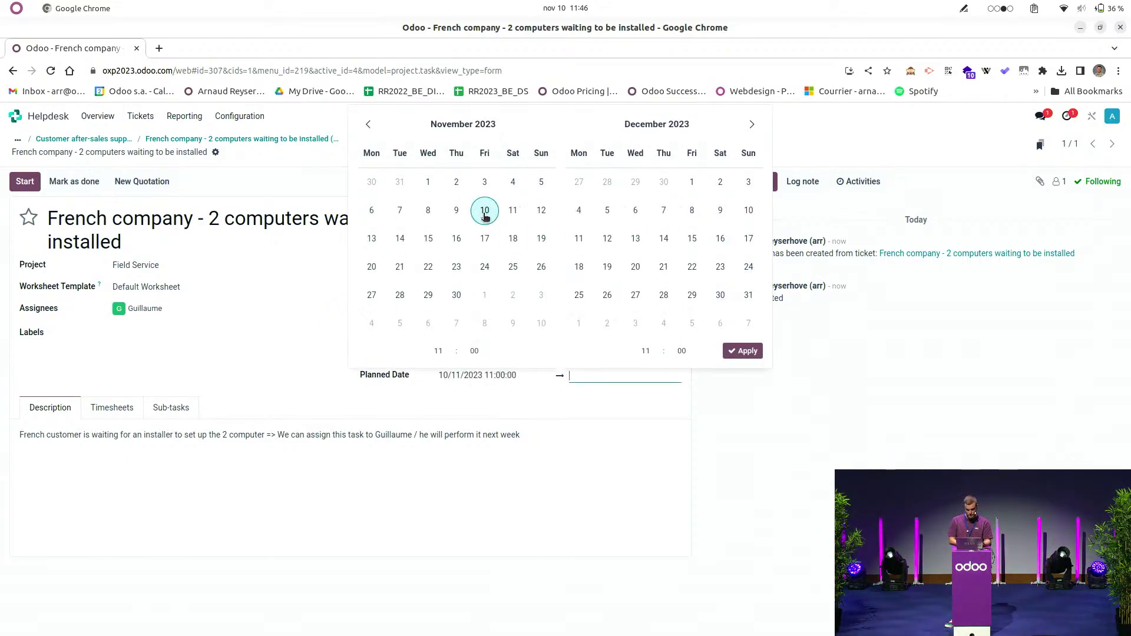
left_click(486, 218)
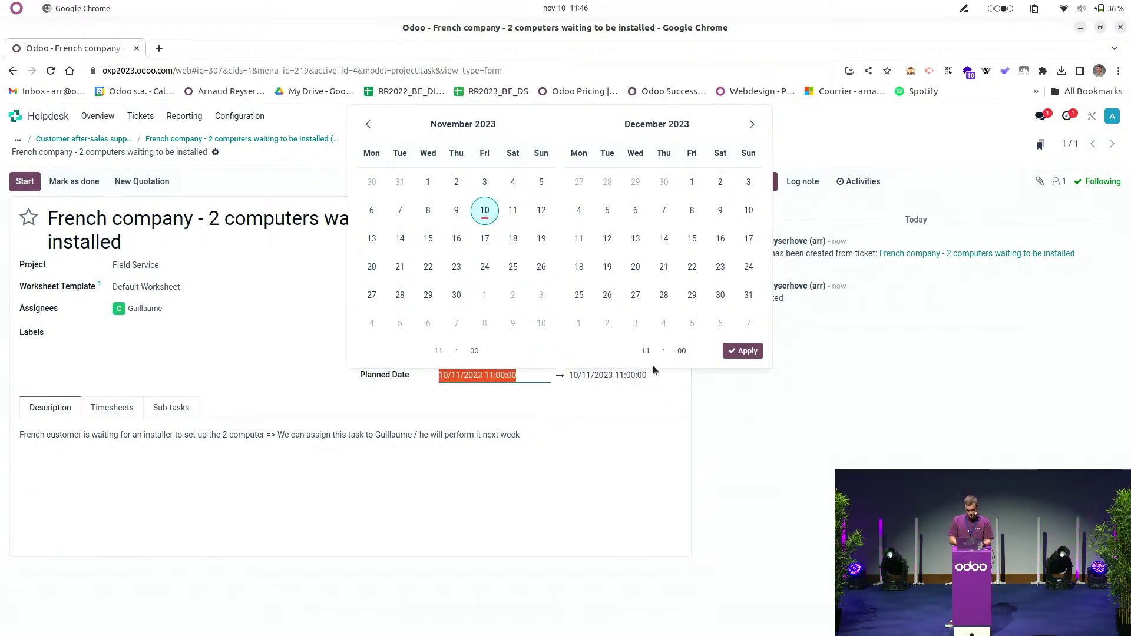
left_click(645, 351)
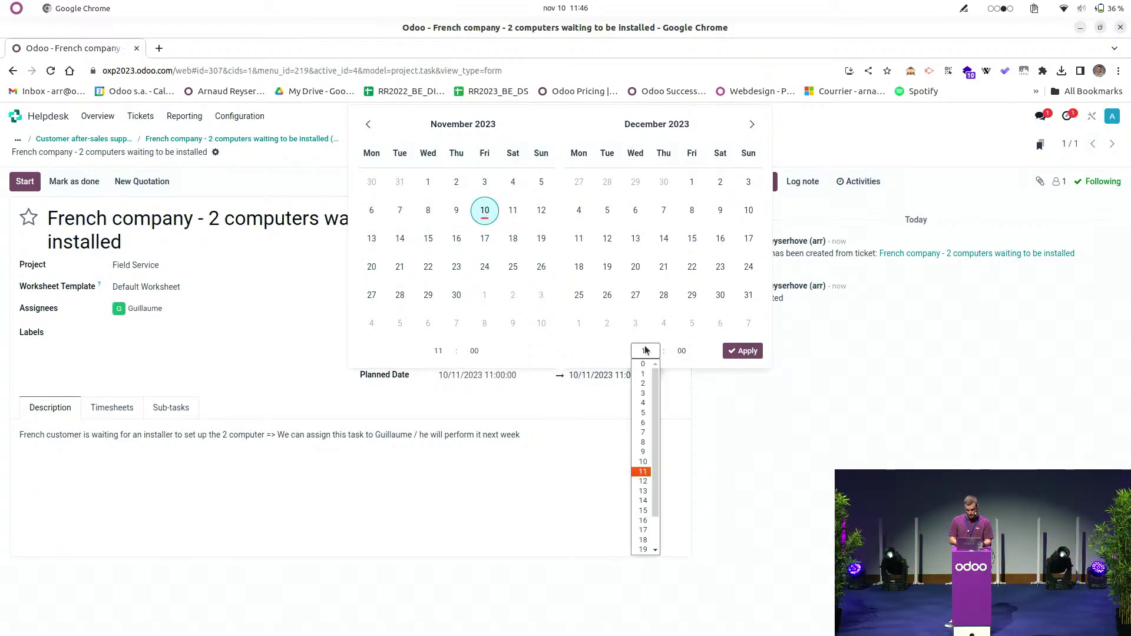
left_click(648, 530)
left_click(742, 351)
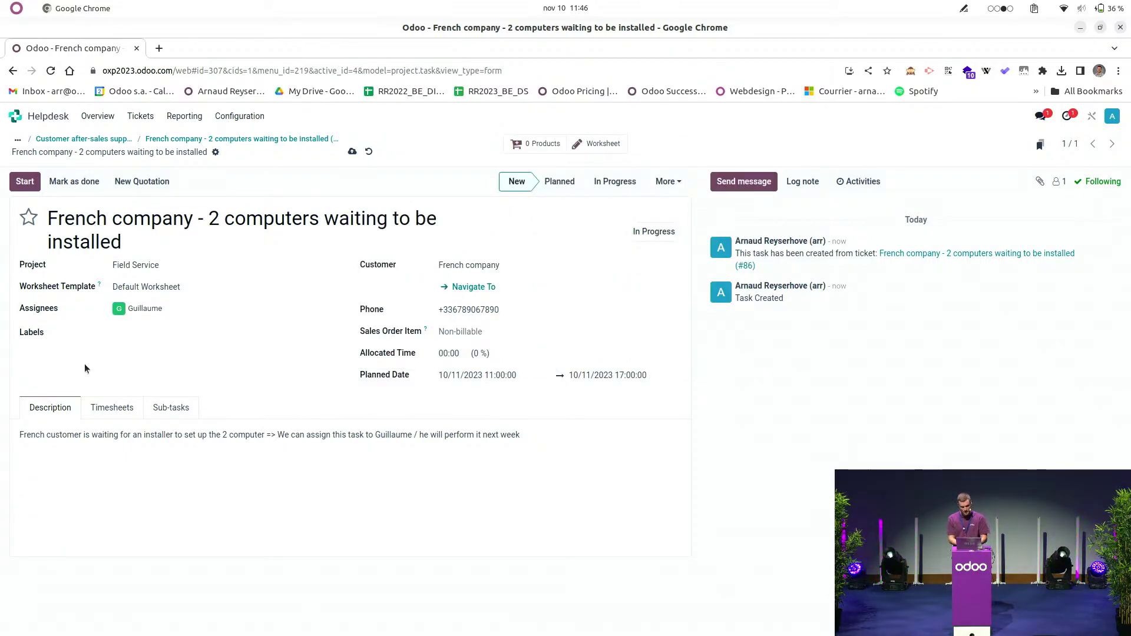
left_click(352, 152)
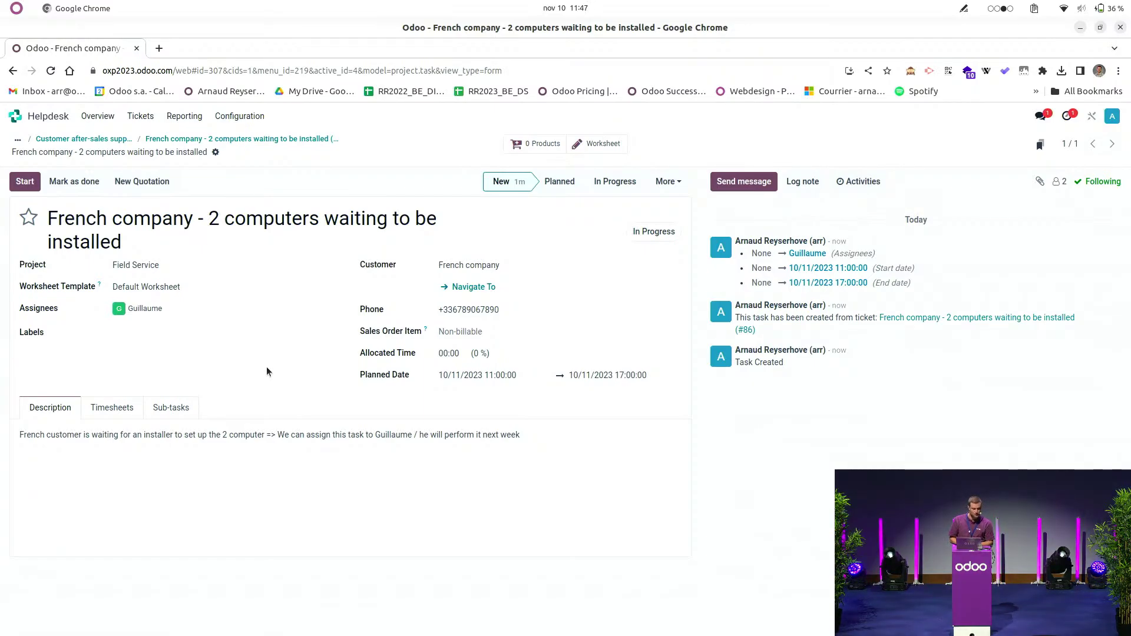
Step: Log a timesheet line of 2 hours on the Field Service task, discarding any extra blank line
left_click(109, 408)
left_click(34, 457)
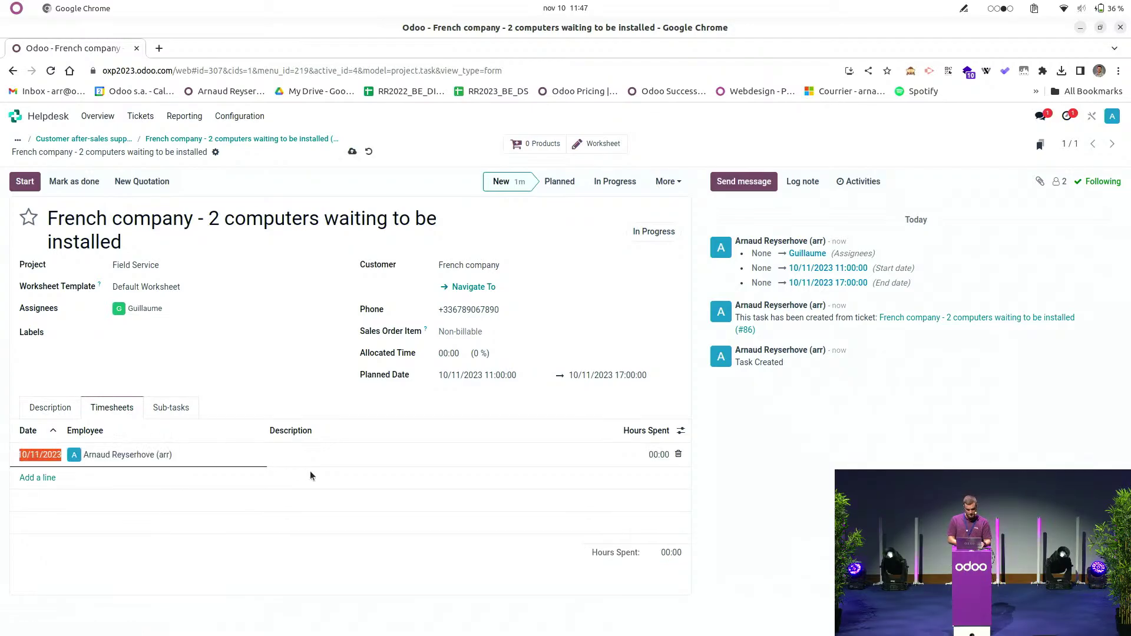
left_click(631, 459)
type("2")
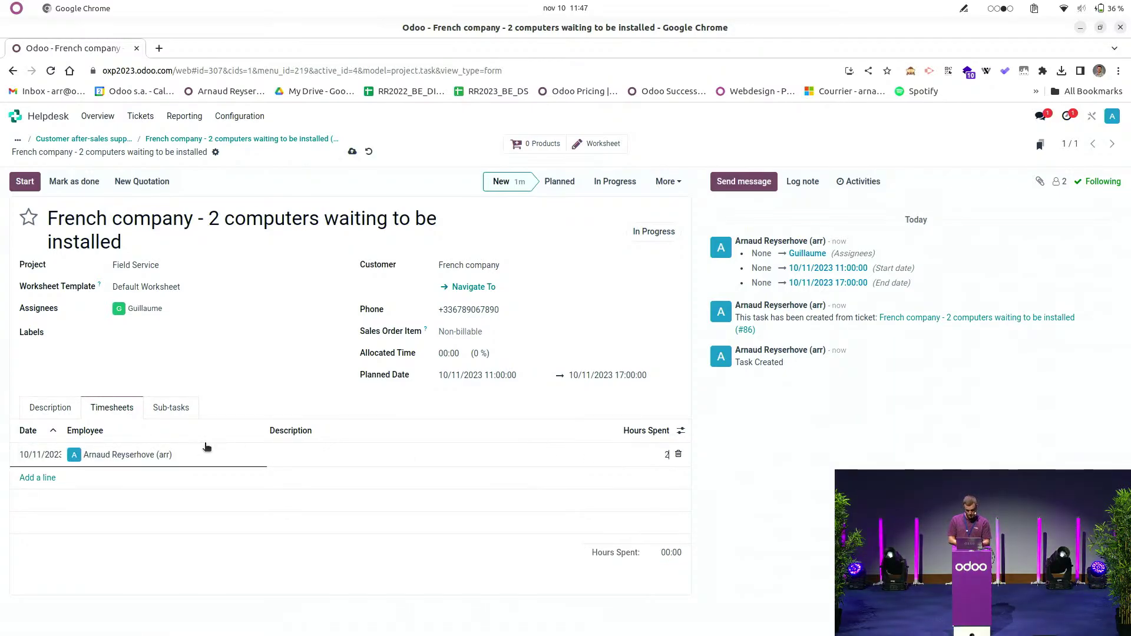
left_click(91, 480)
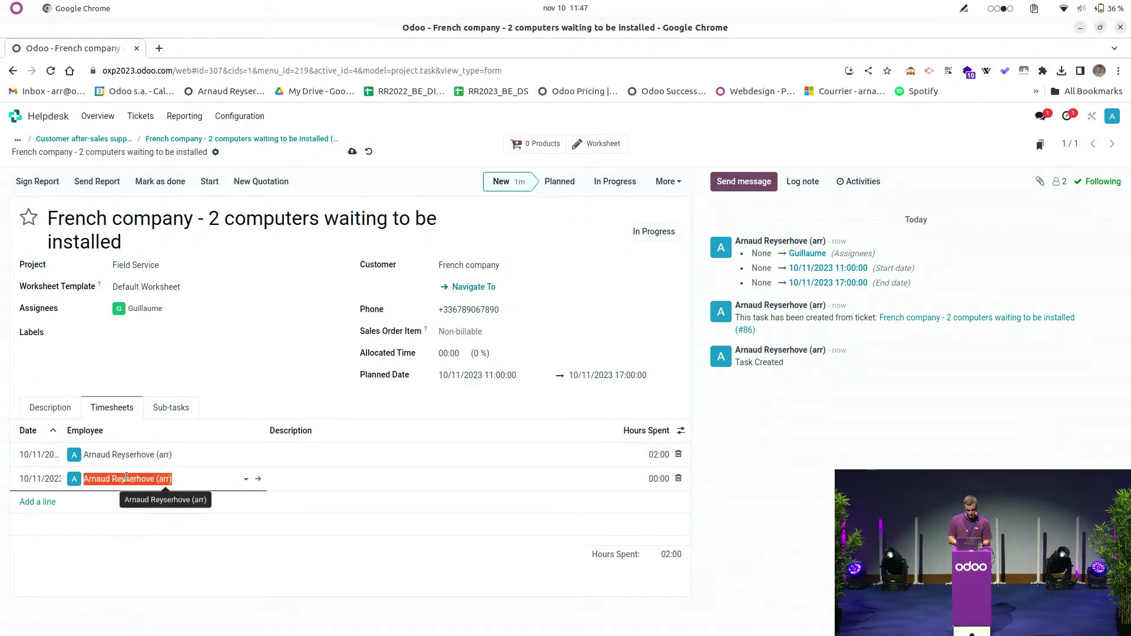
left_click(124, 570)
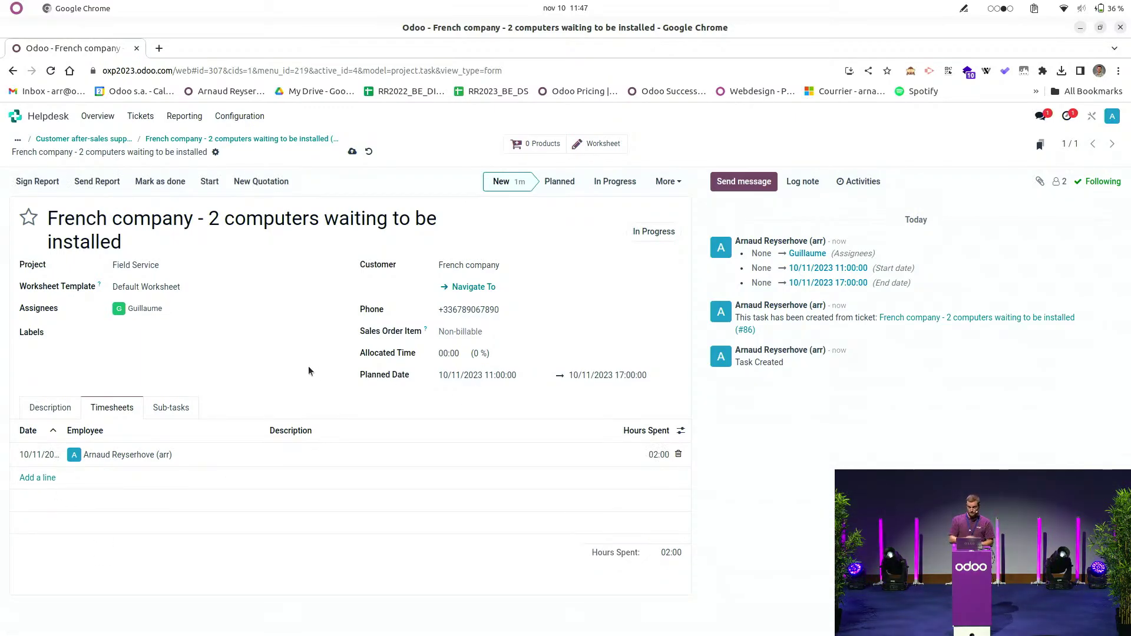
Step: Add 2 units of Computer spare part to the task's products and return to the task
left_click(537, 145)
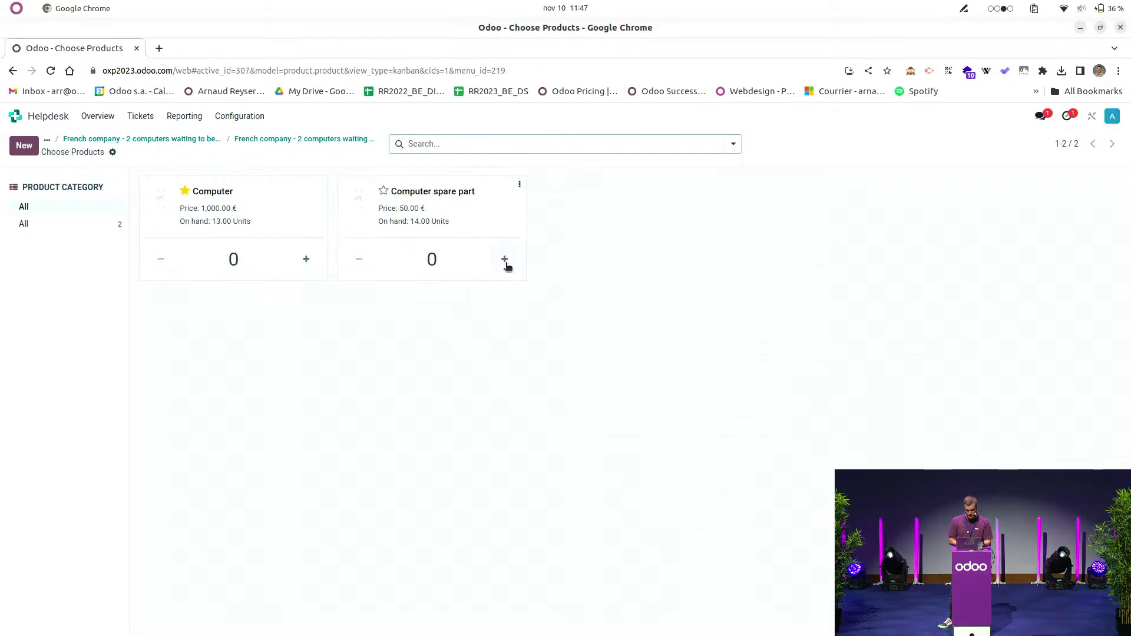
left_click(505, 263)
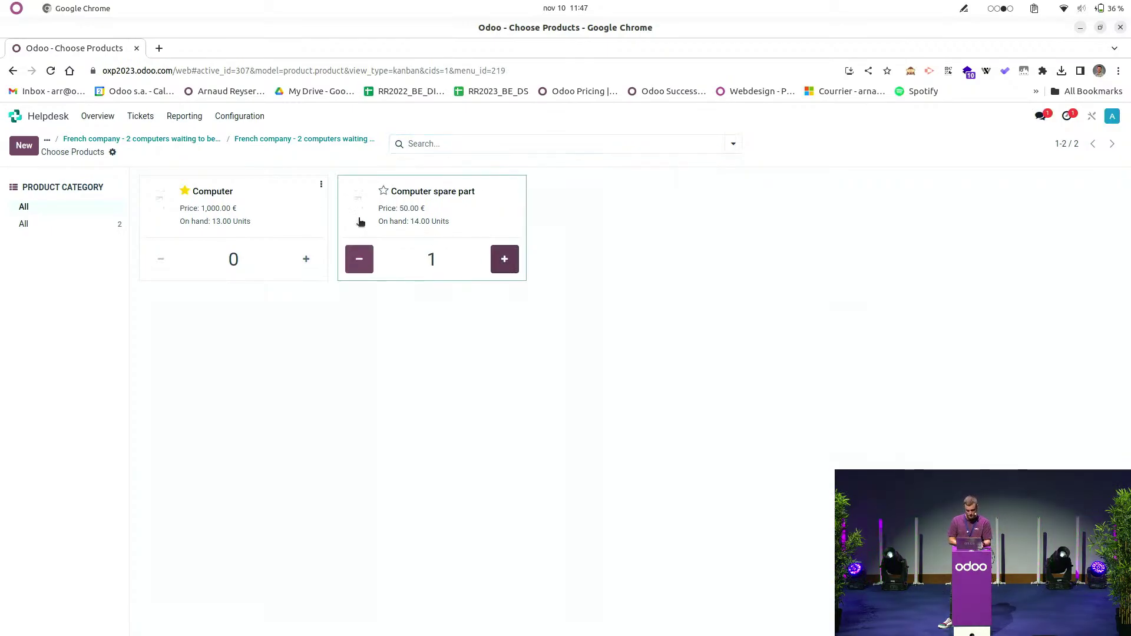
left_click(501, 261)
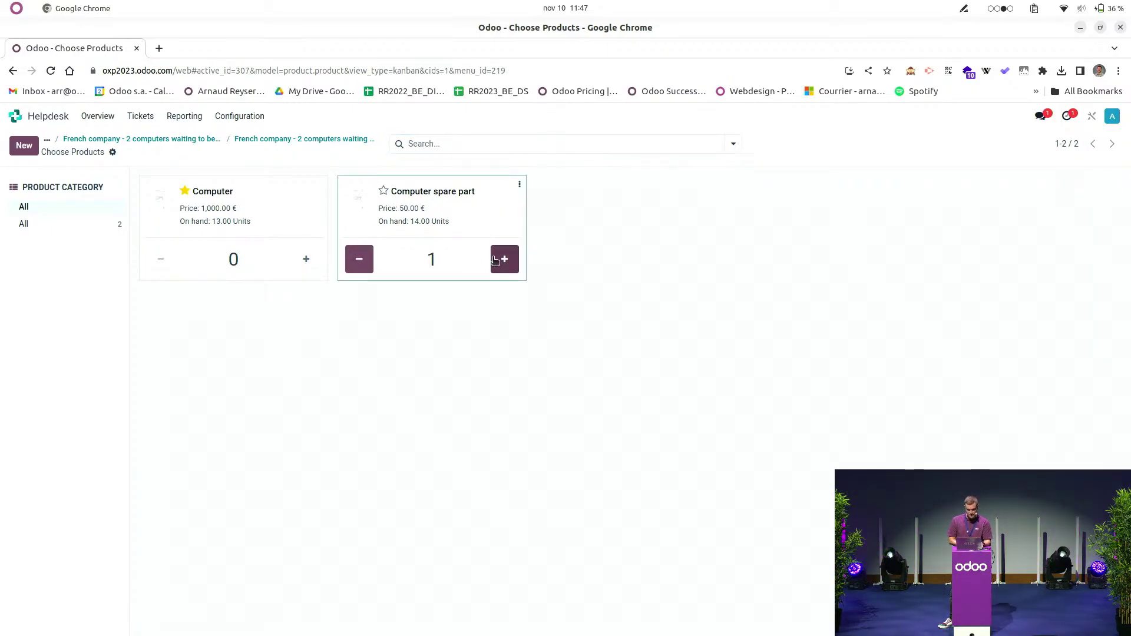
left_click(268, 138)
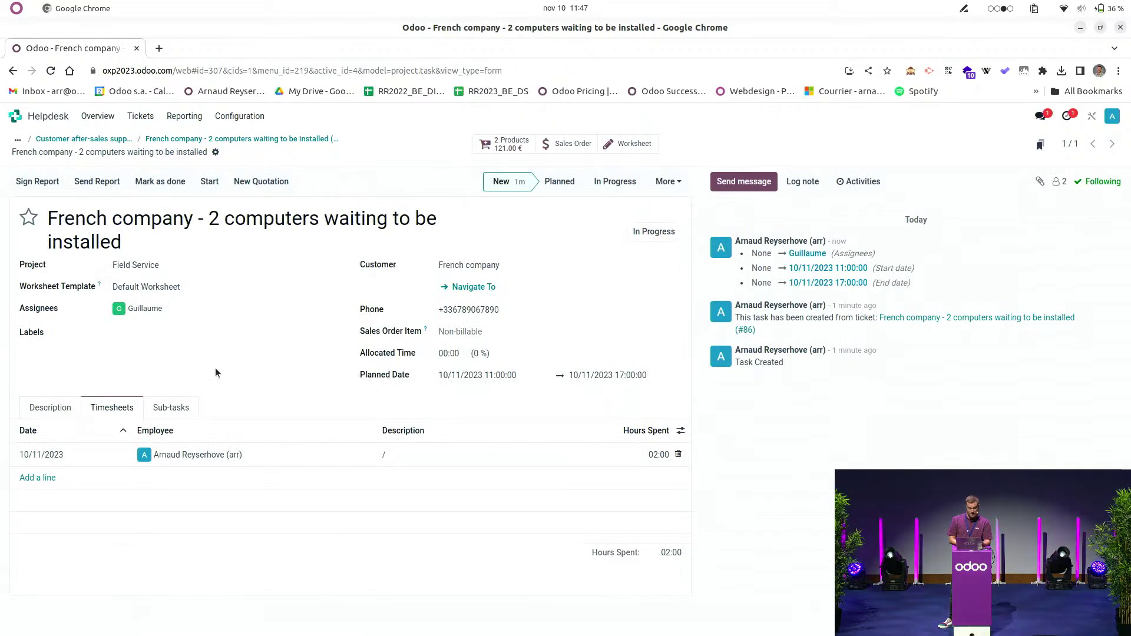
Step: Go back to the French company Helpdesk ticket and log a timesheet line of 2 hours on it
left_click(247, 141)
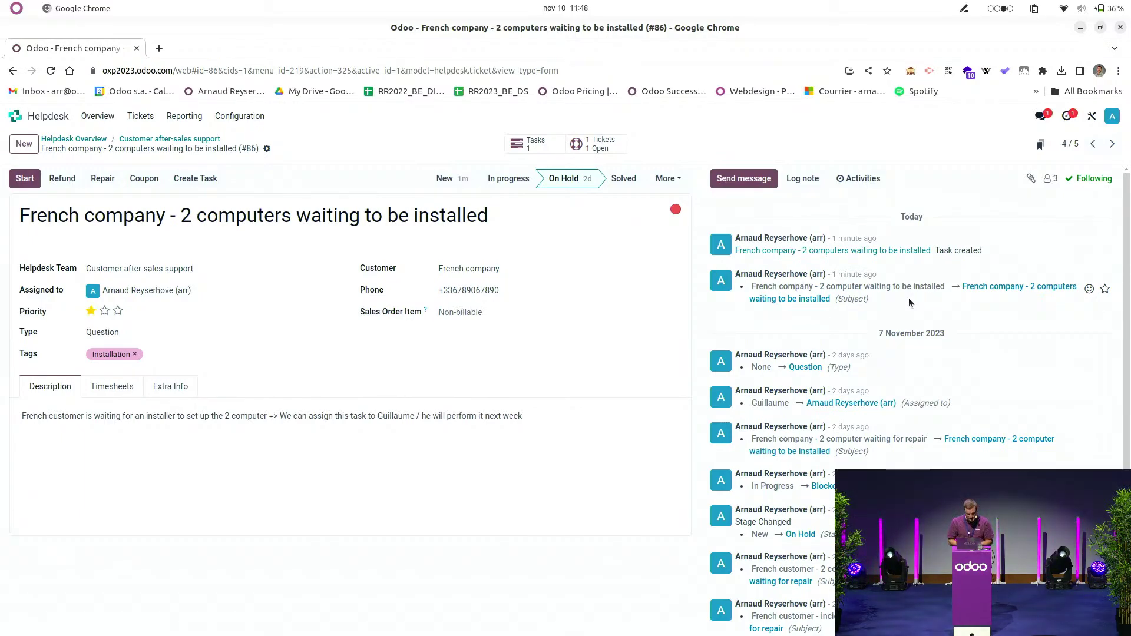
left_click(111, 390)
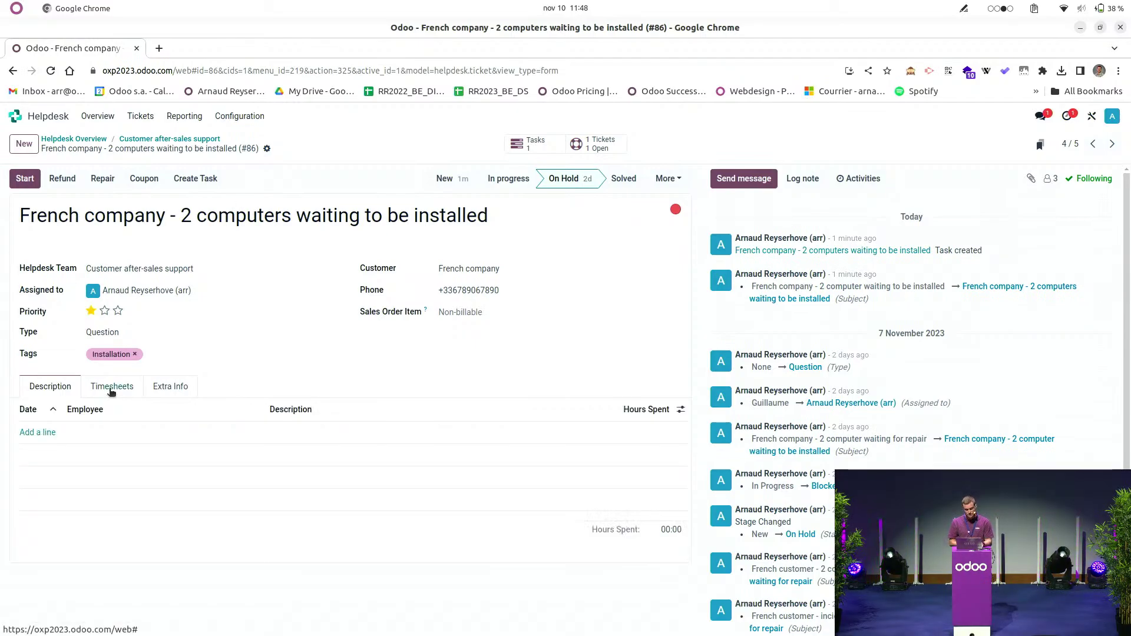
left_click(37, 433)
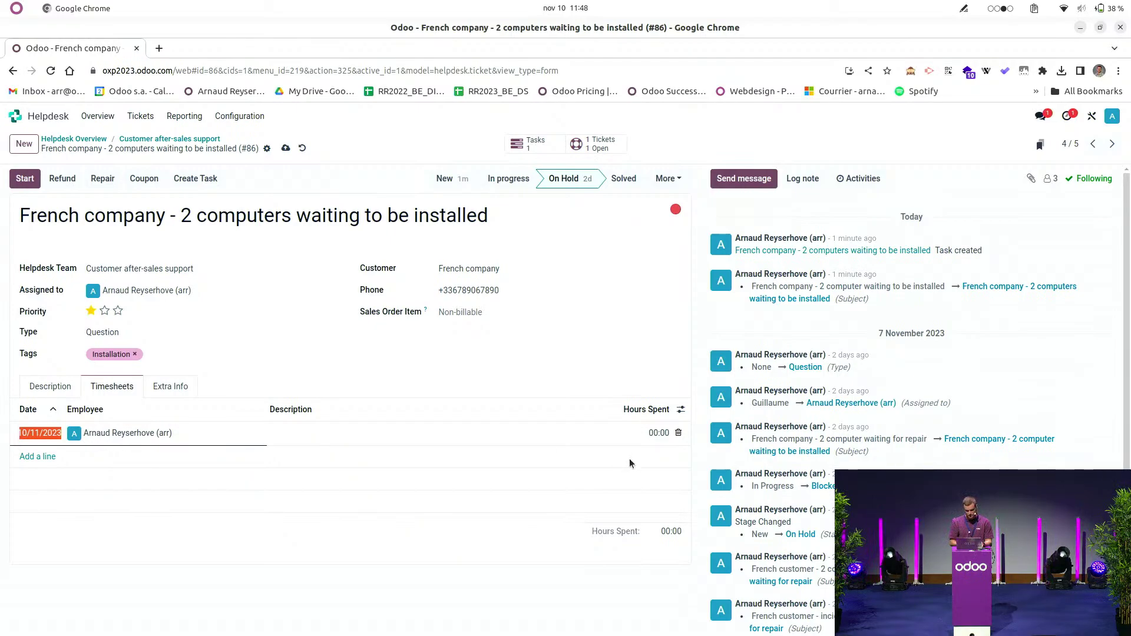
left_click(646, 433)
type("2")
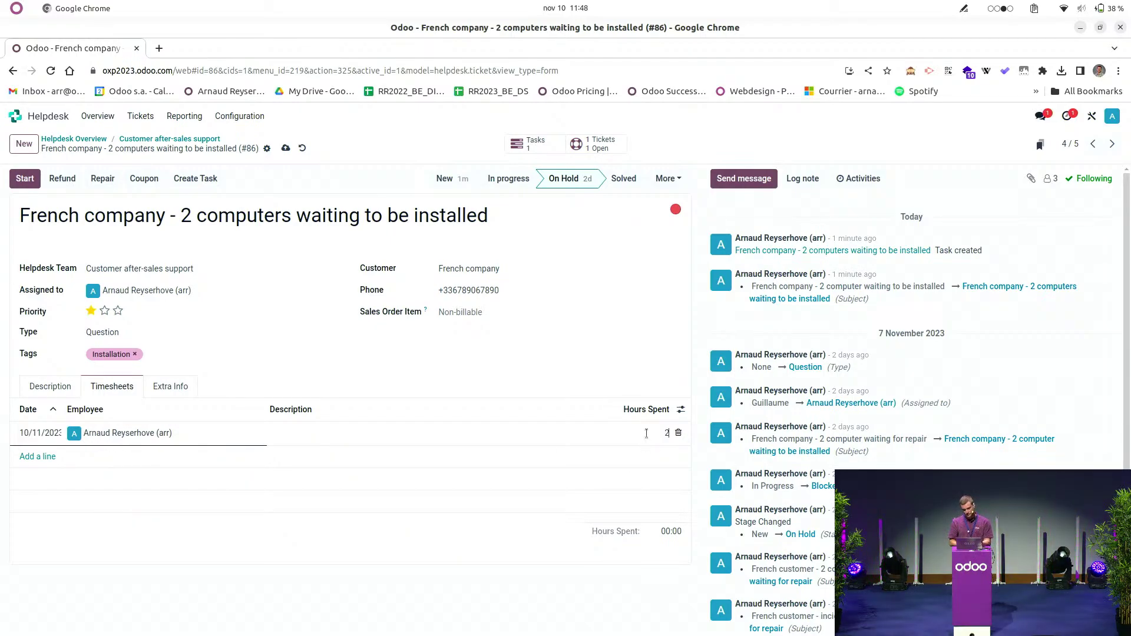
left_click(338, 543)
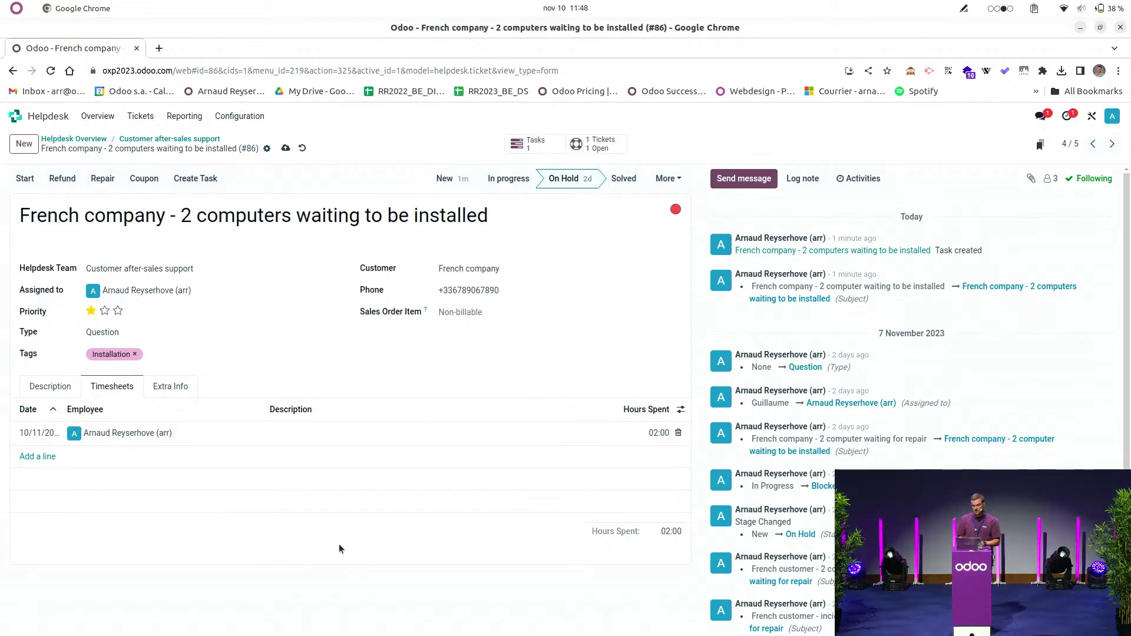
Step: Email the ticket's followers a rating request using the "Helpdesk: Ticket Rating Request" template
left_click(738, 176)
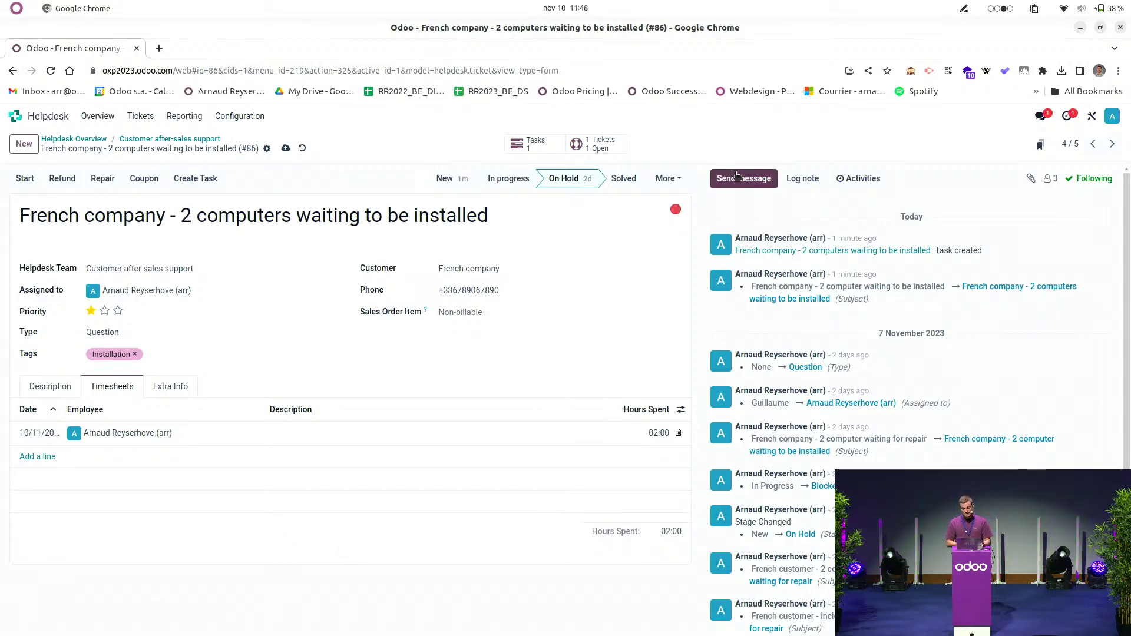
left_click(1091, 261)
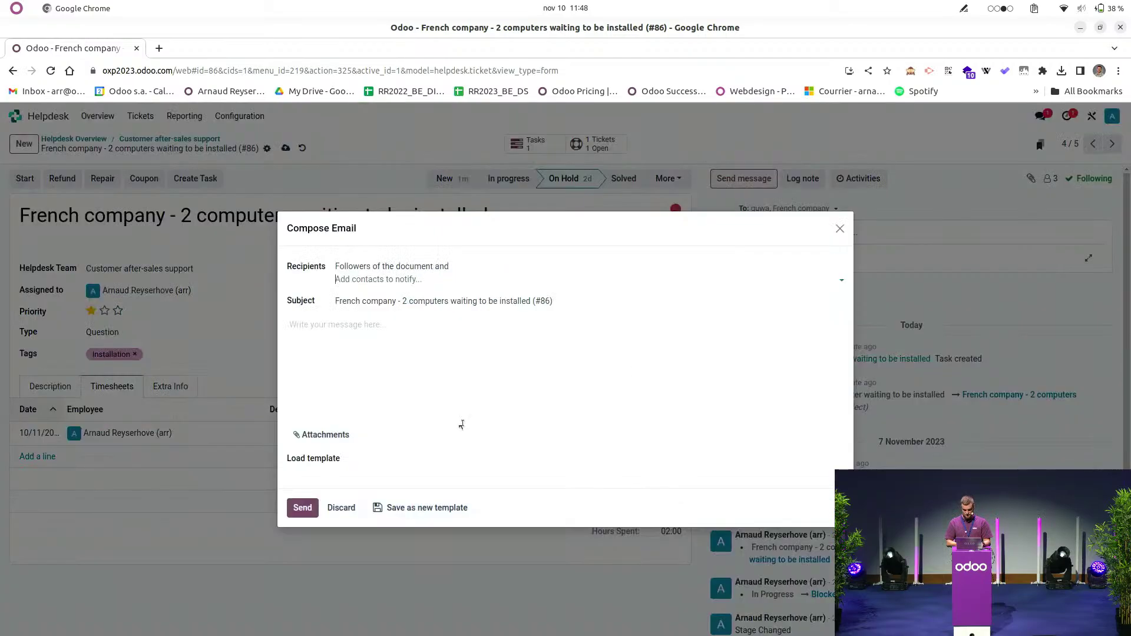
left_click(411, 452)
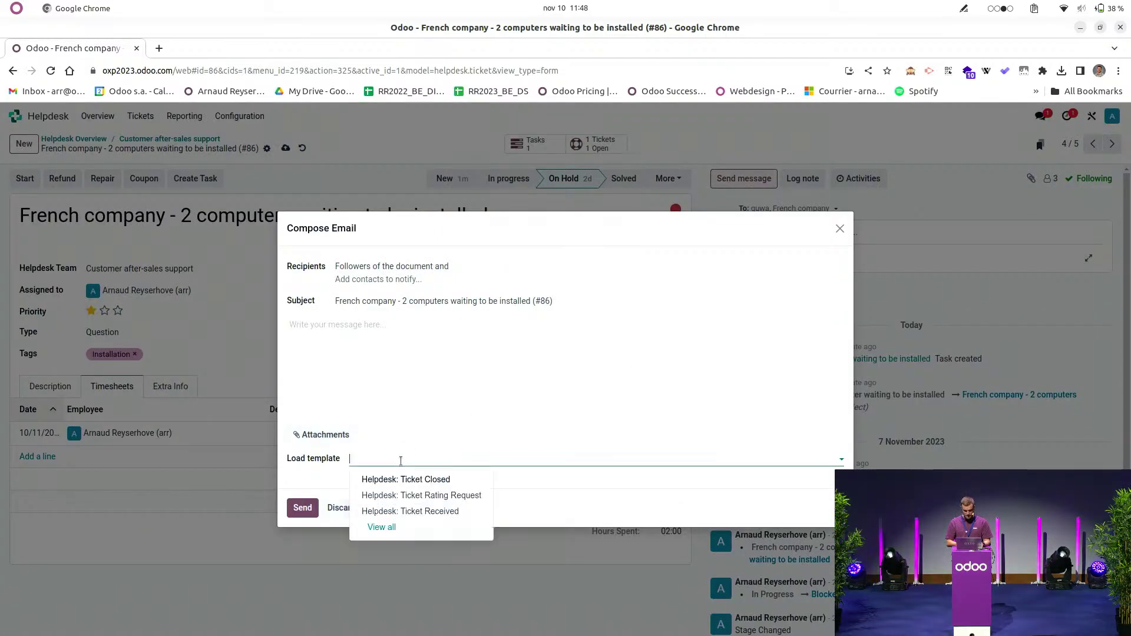
left_click(425, 499)
left_click(312, 567)
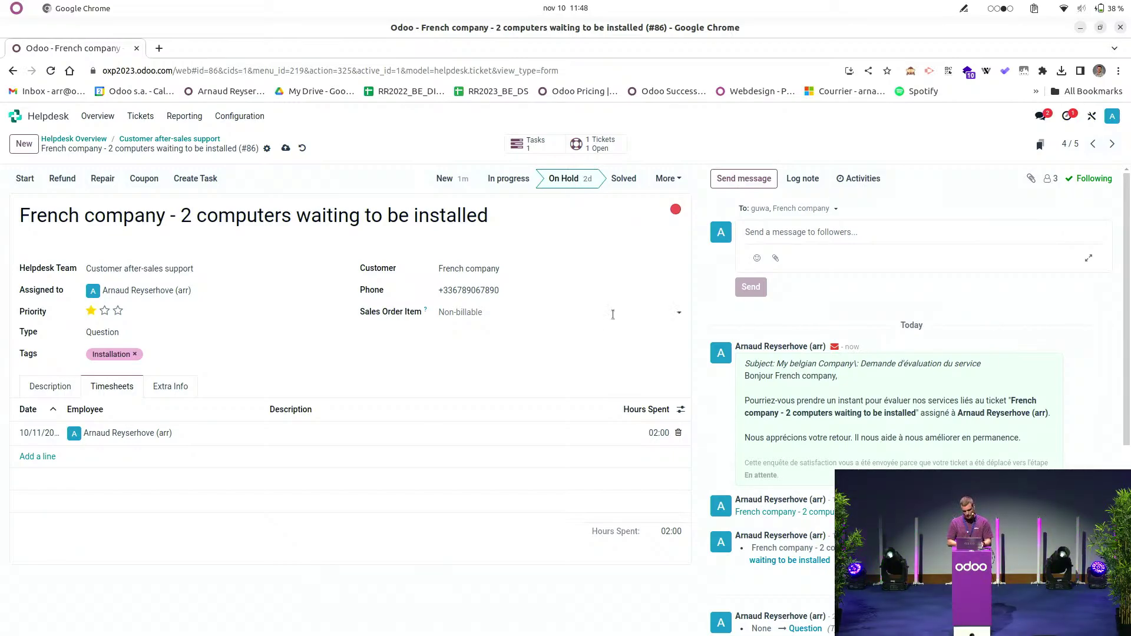
Step: Save the ticket and move it to the Done stage
left_click(286, 149)
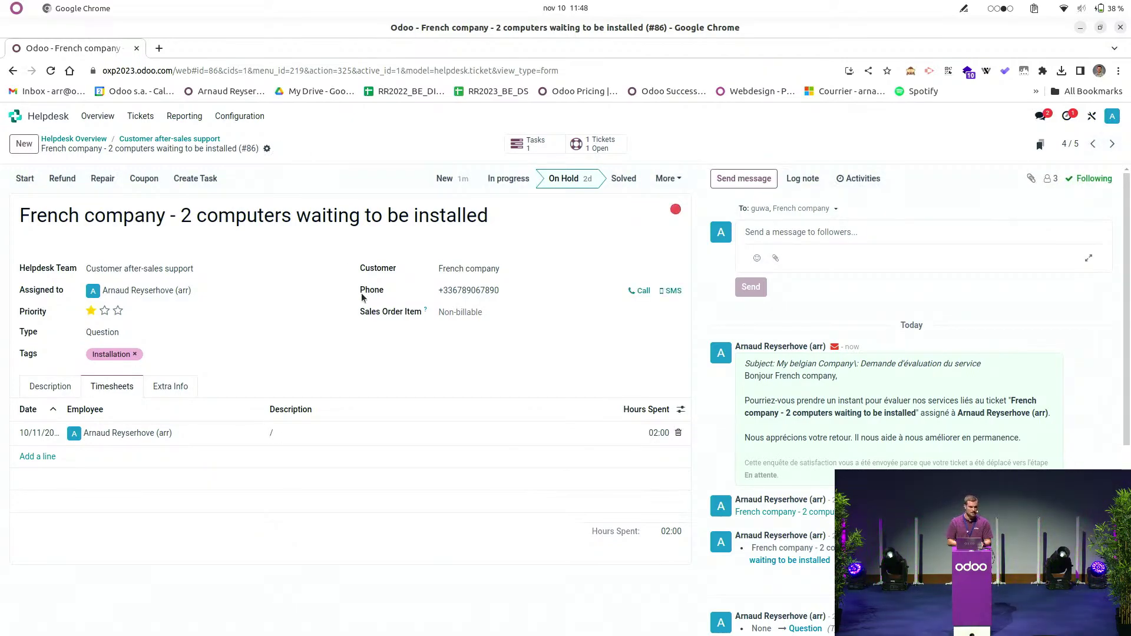
left_click(676, 180)
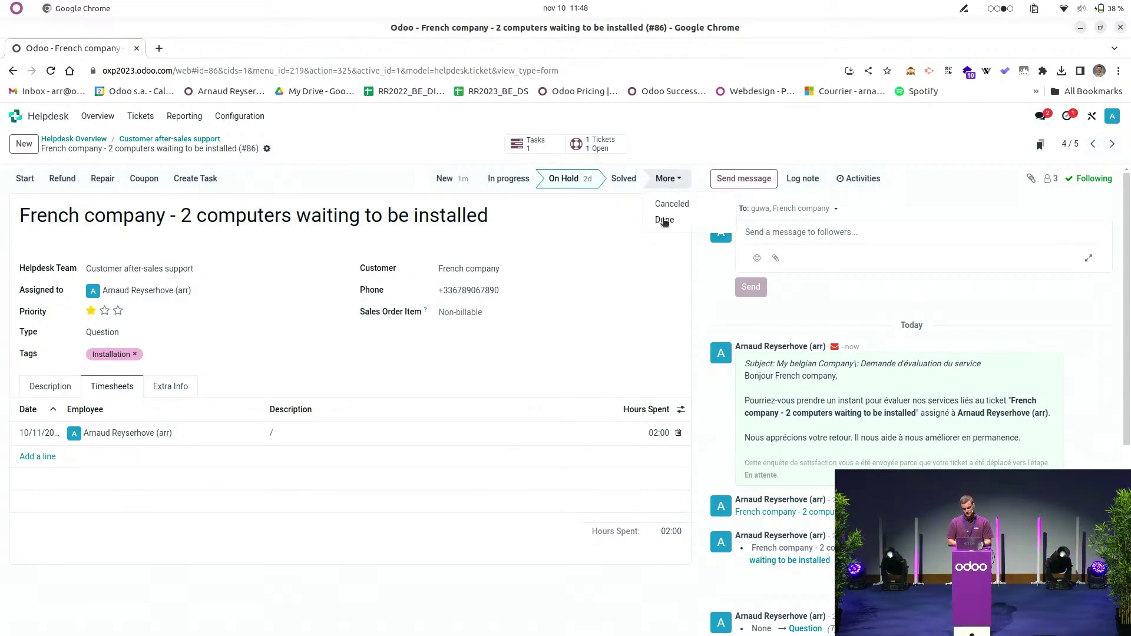
left_click(662, 221)
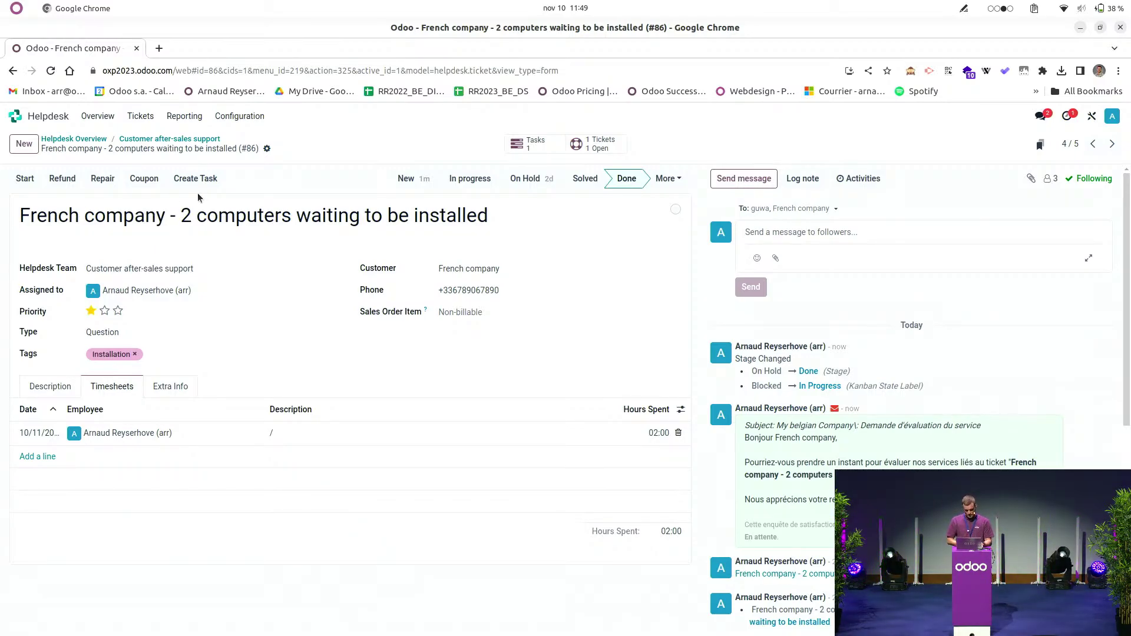
Step: Return to the Odoo home screen, switch to the slide presentation and show the Conclusion slide
left_click(15, 116)
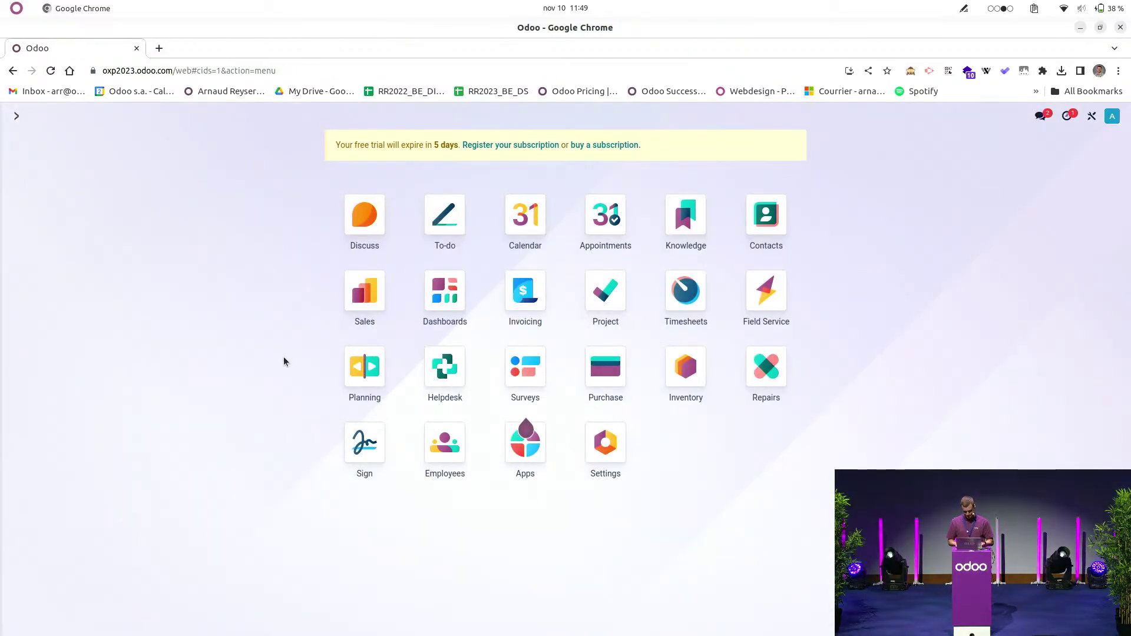
key("alt+Tab")
key("Right")
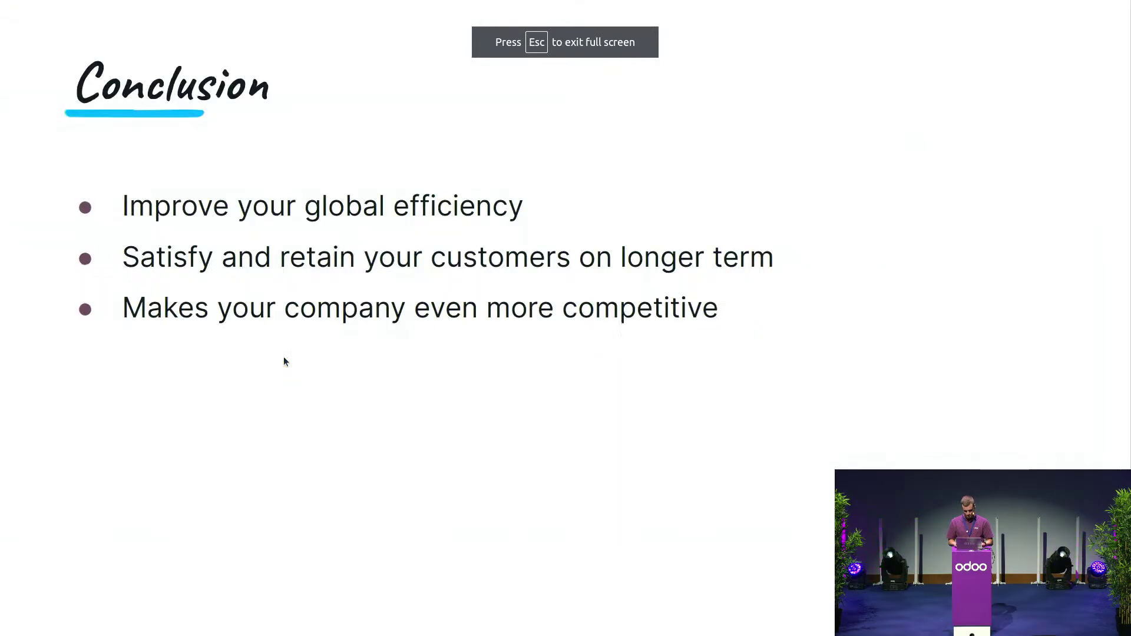